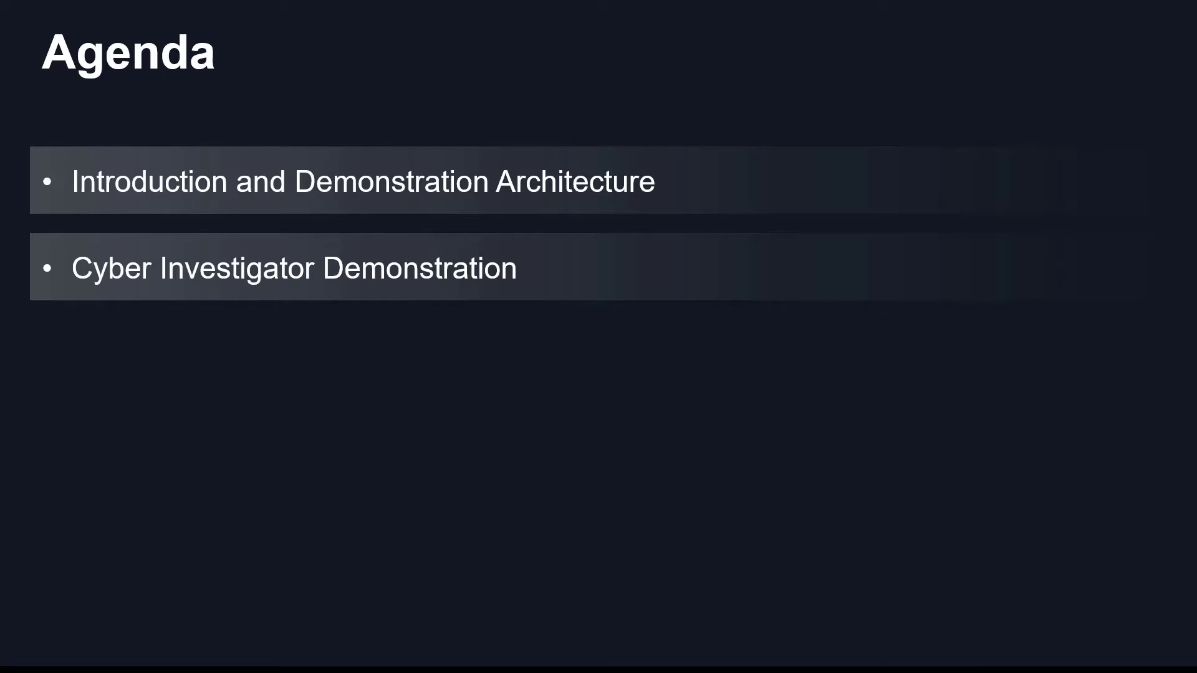
Step: Reveal the third Agenda bullet, Cyber Investigator in the Security Eco-System with Splunk
{"action": "key", "text": "Right"}
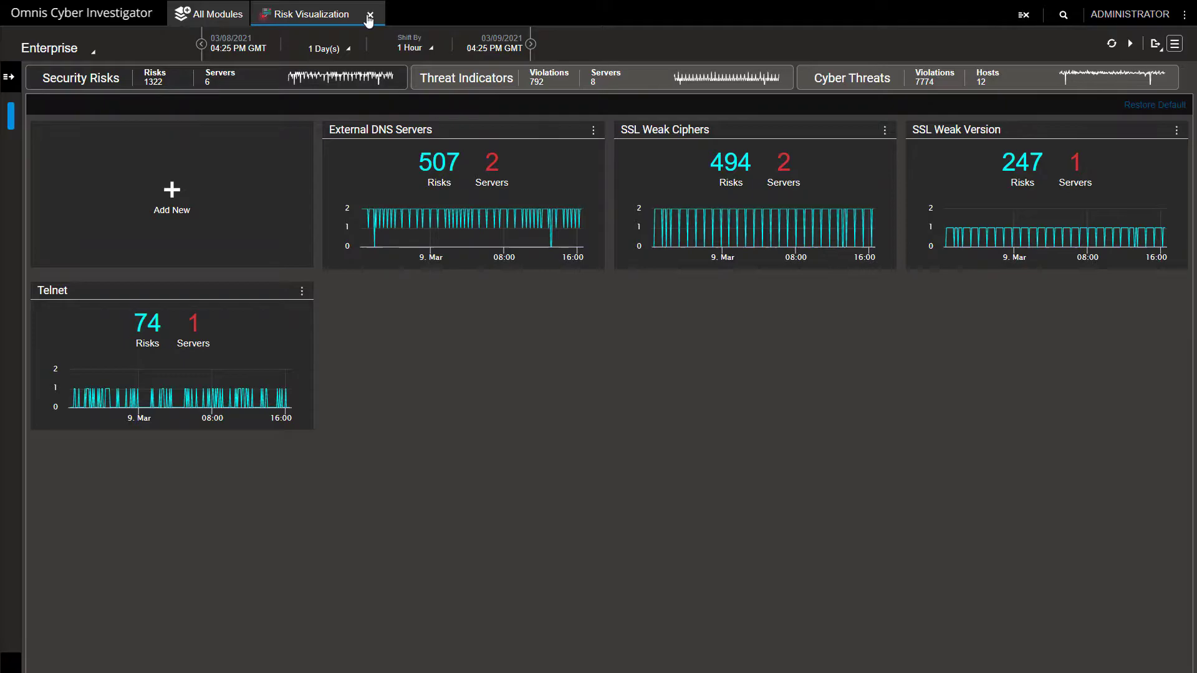
Step: Reopen Risk Visualization and show threat indicators and cyber threats grouped by policy
{"action": "left_click", "coordinate": [369, 15]}
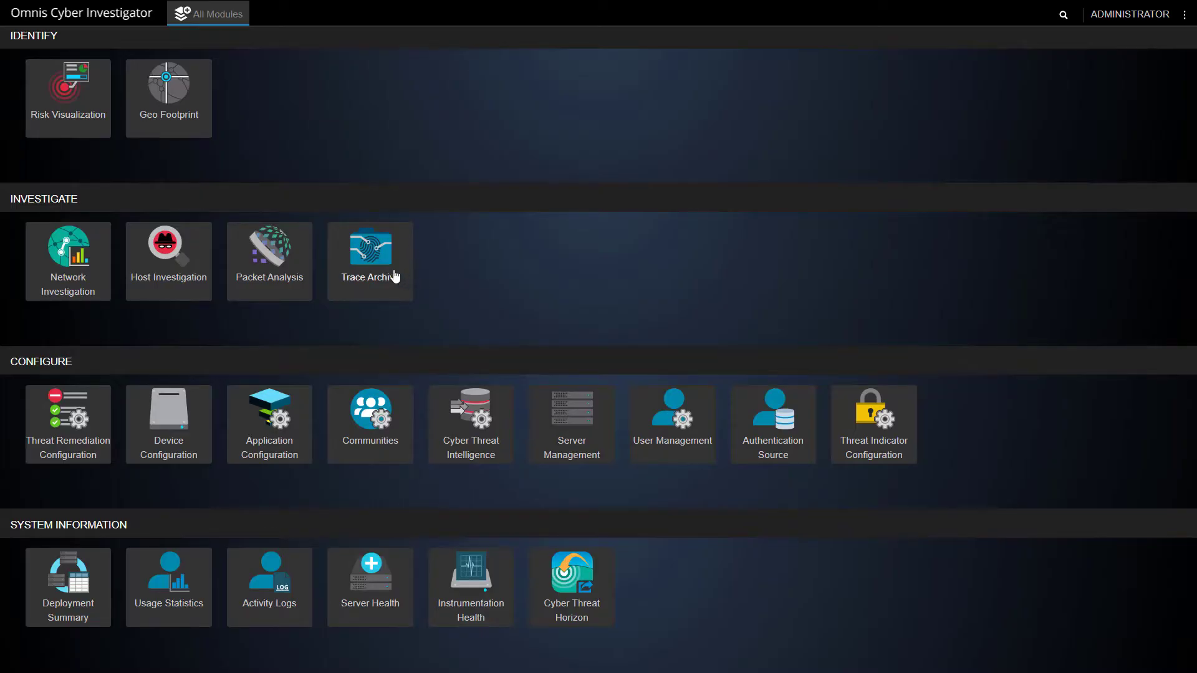
{"action": "left_click", "coordinate": [51, 90]}
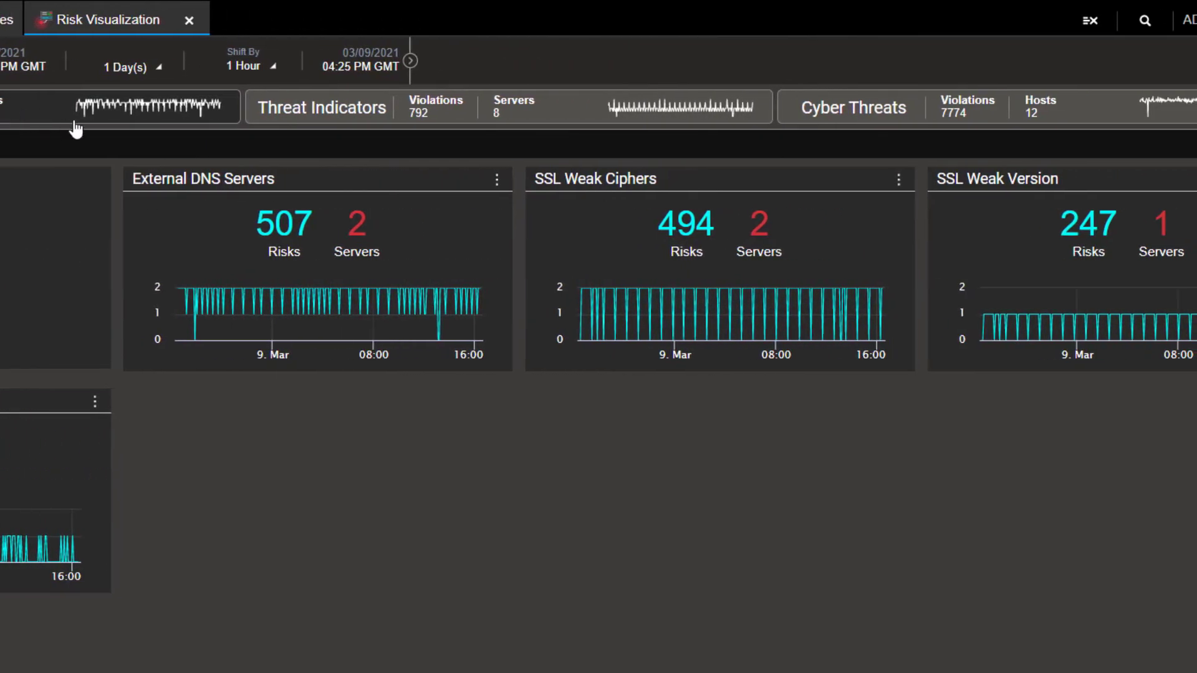
{"action": "left_click", "coordinate": [452, 122]}
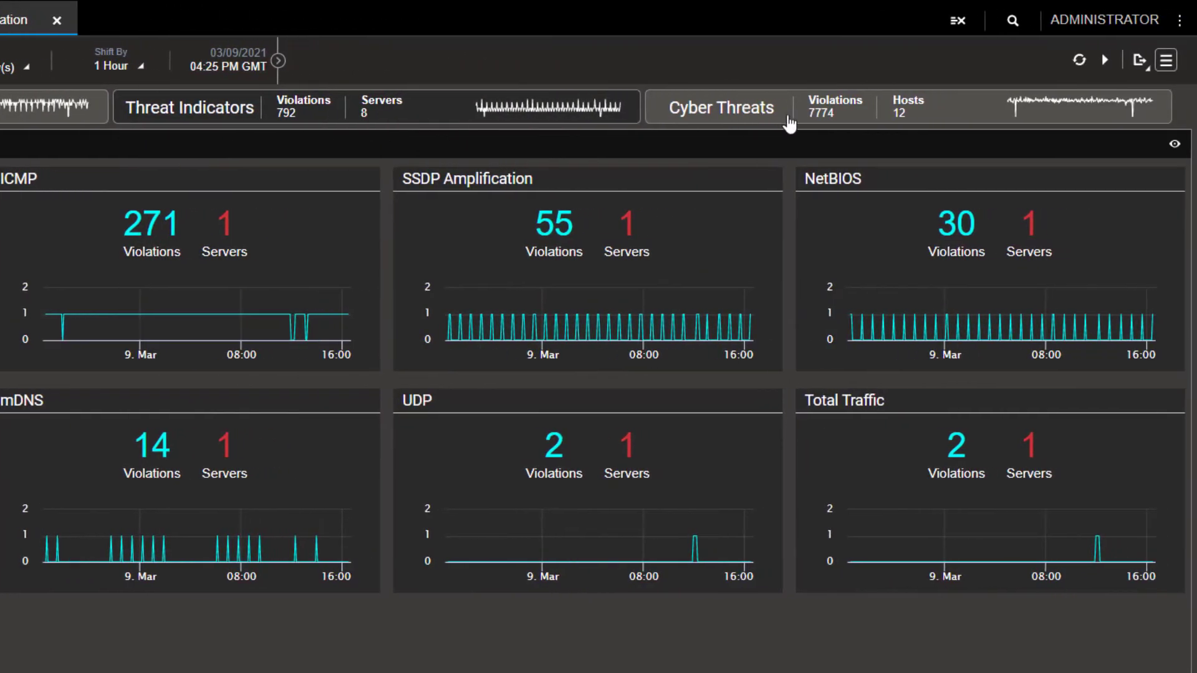
{"action": "left_click", "coordinate": [919, 125]}
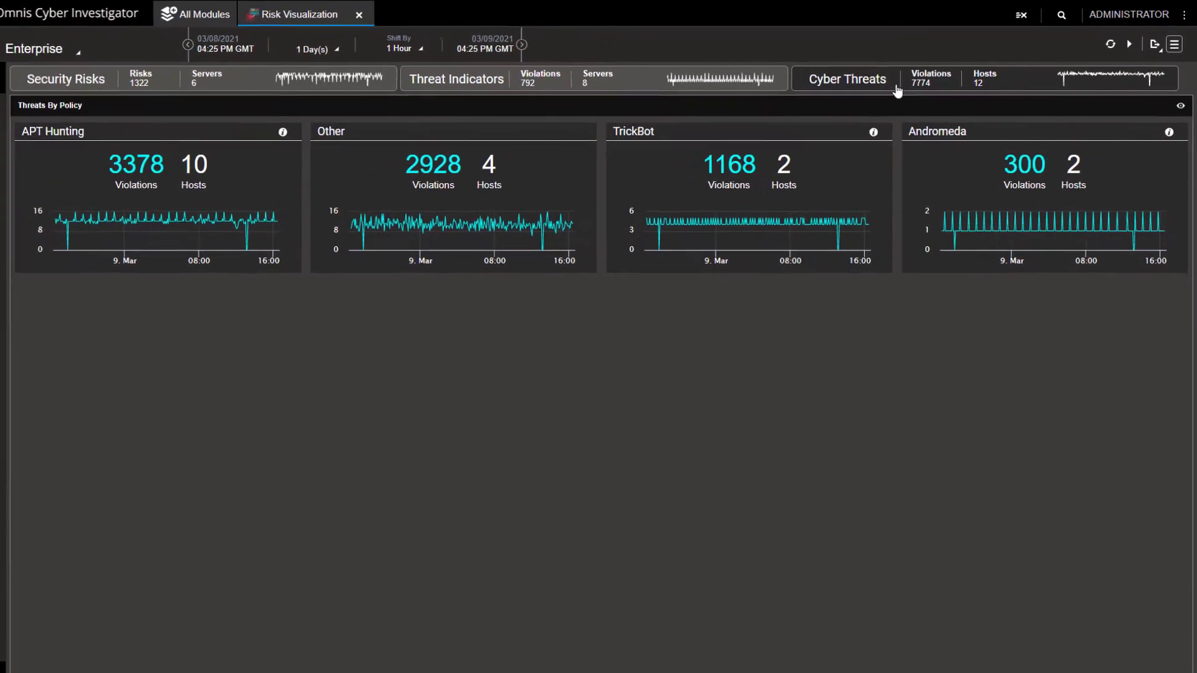
Step: Limit the time range to Last Hour and expand the conversation graph around 45.118.133.60
{"action": "left_click", "coordinate": [327, 48]}
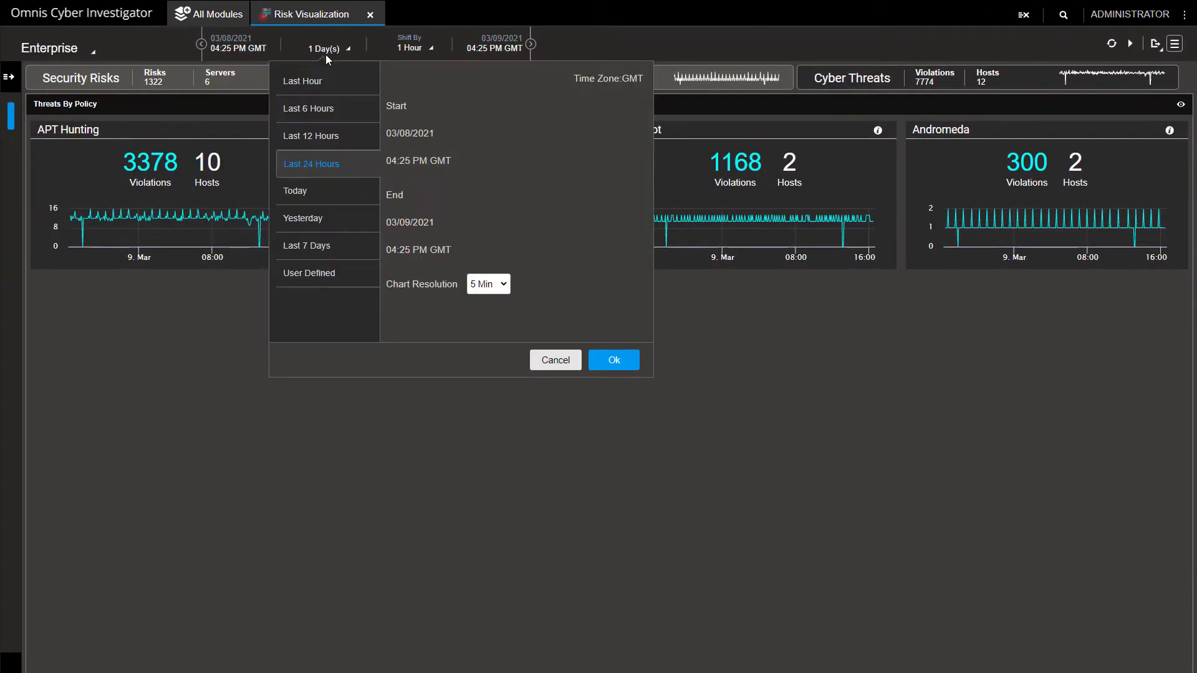
{"action": "left_click", "coordinate": [333, 90]}
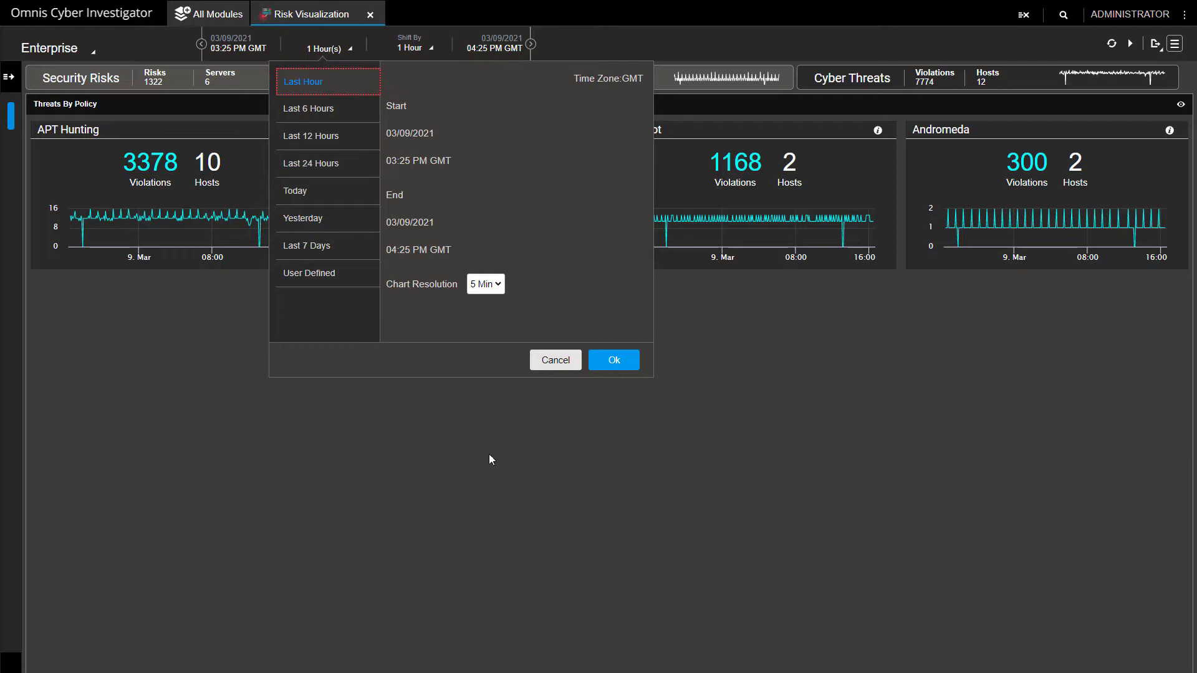
{"action": "left_click", "coordinate": [631, 364]}
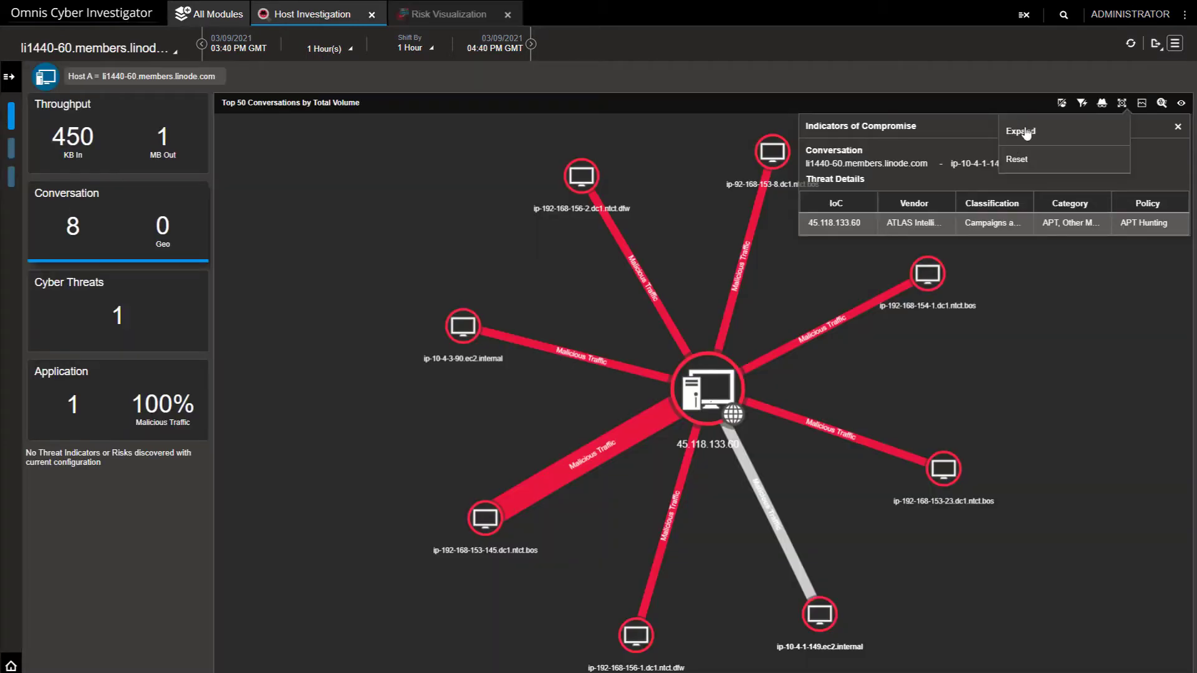
{"action": "left_click", "coordinate": [1027, 130]}
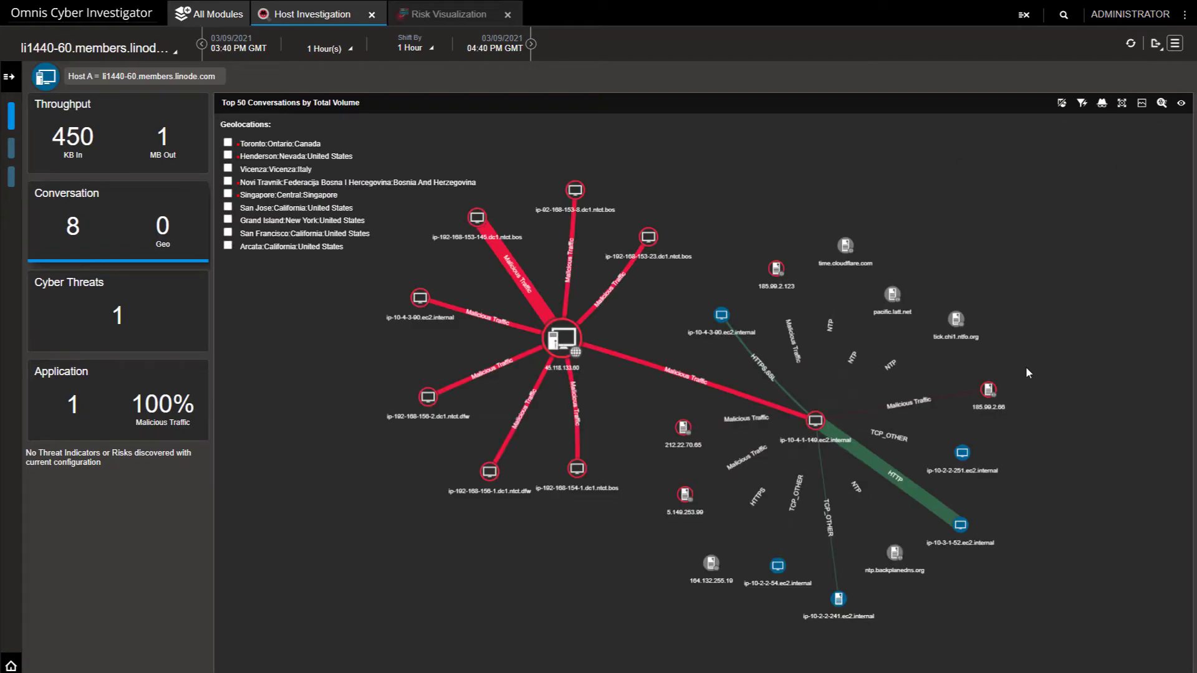
{"action": "left_click", "coordinate": [824, 425]}
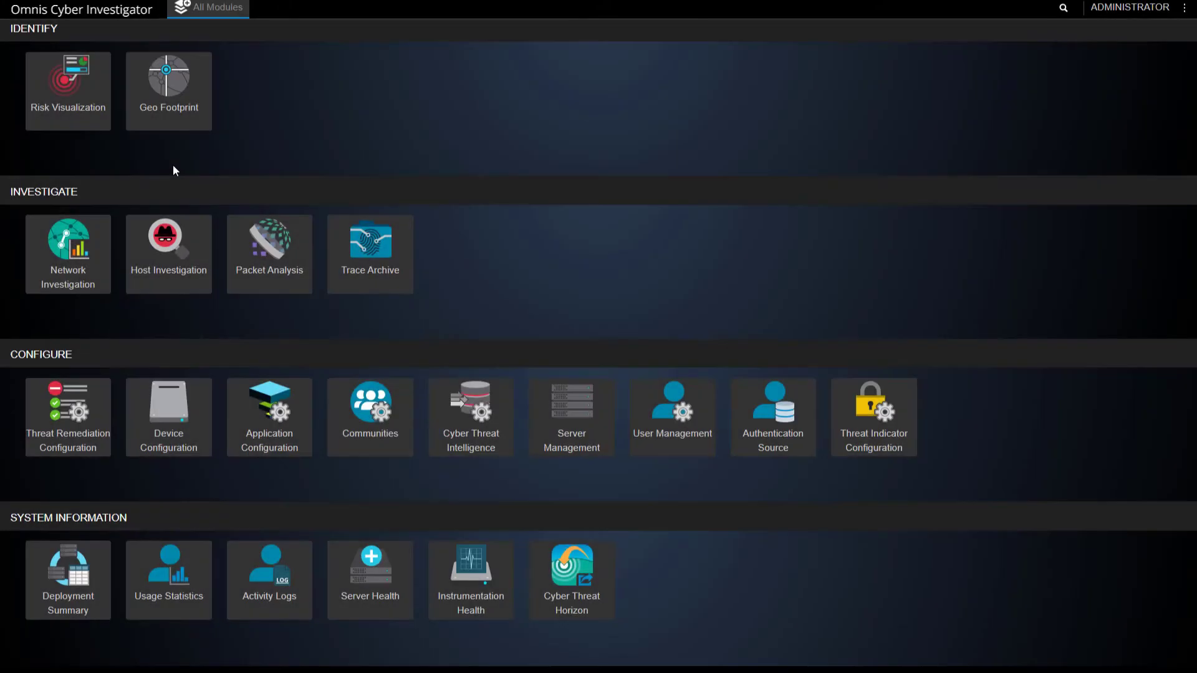
Step: Reopen Risk Visualization and scroll through the Threats by IoC tiles with violation and host counts
{"action": "left_click", "coordinate": [57, 106]}
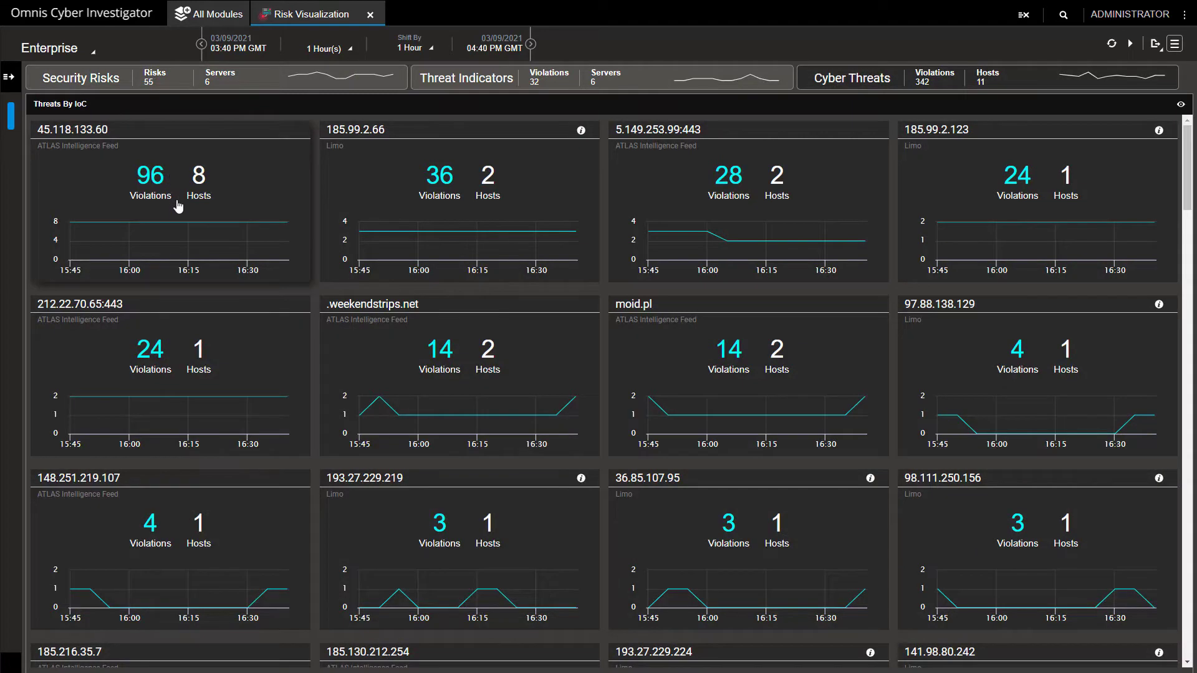
{"action": "scroll", "coordinate": [238, 253], "scroll_direction": "down", "scroll_amount": 3}
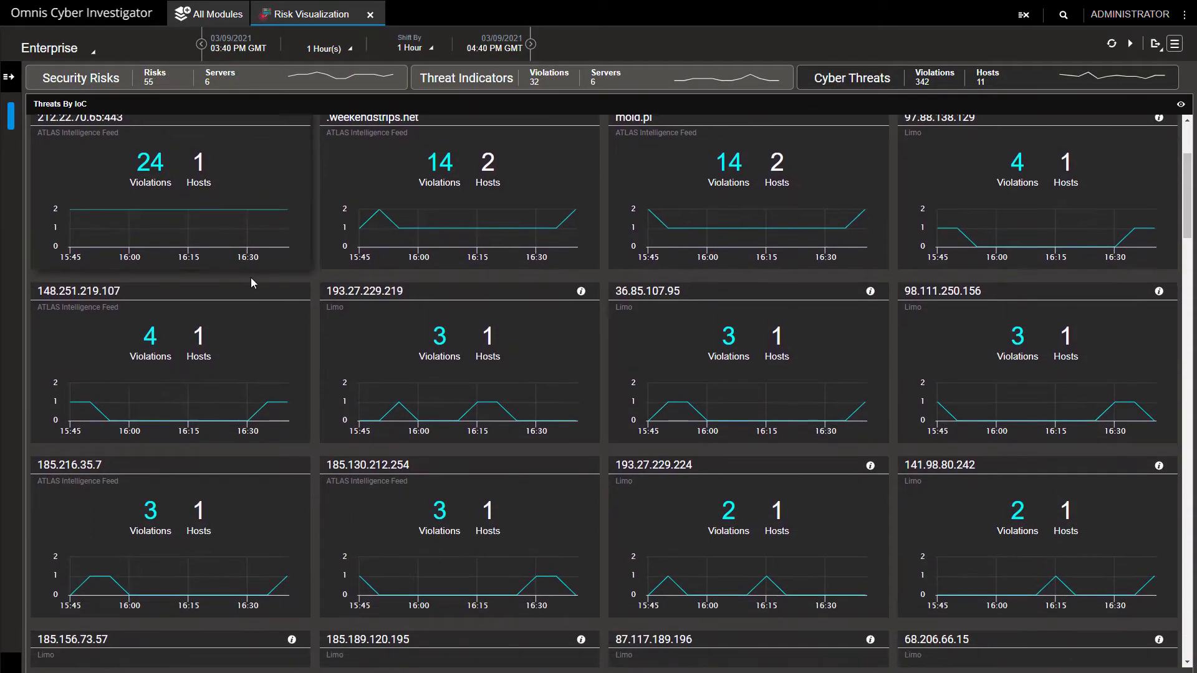
{"action": "scroll", "coordinate": [253, 285], "scroll_direction": "down", "scroll_amount": 3}
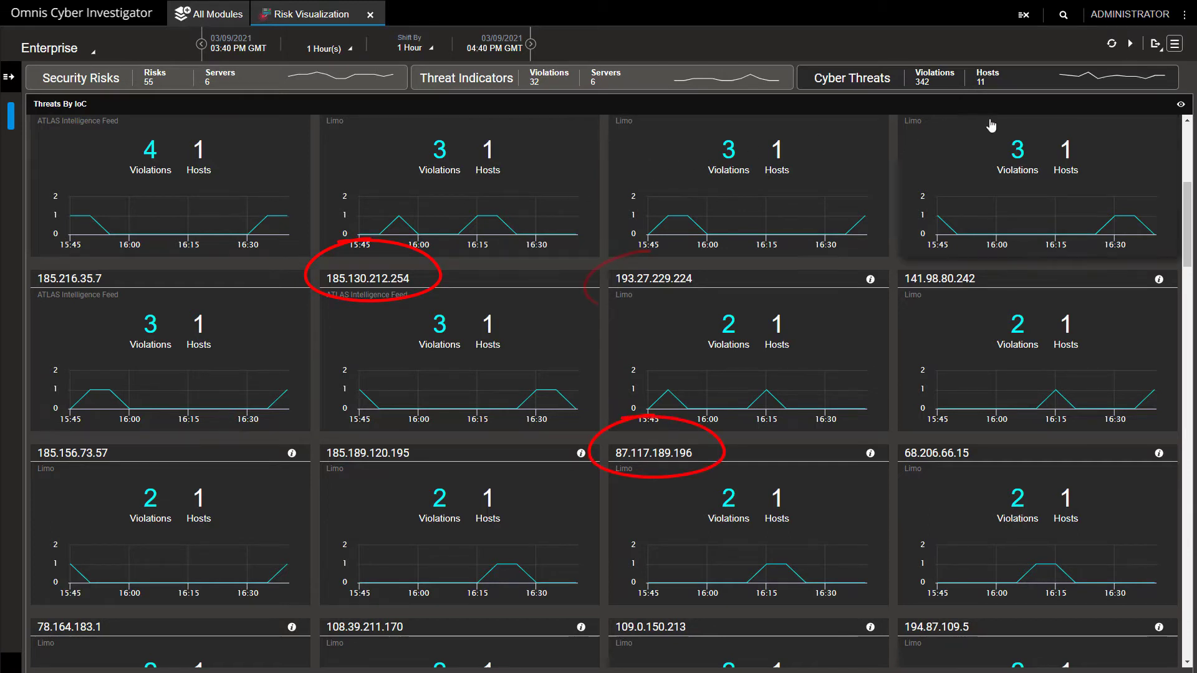
Step: Group threats by Classification, drill into Malware, and select 10.4.1.149's violation with IoC 45.118.133.60
{"action": "left_click", "coordinate": [1183, 107]}
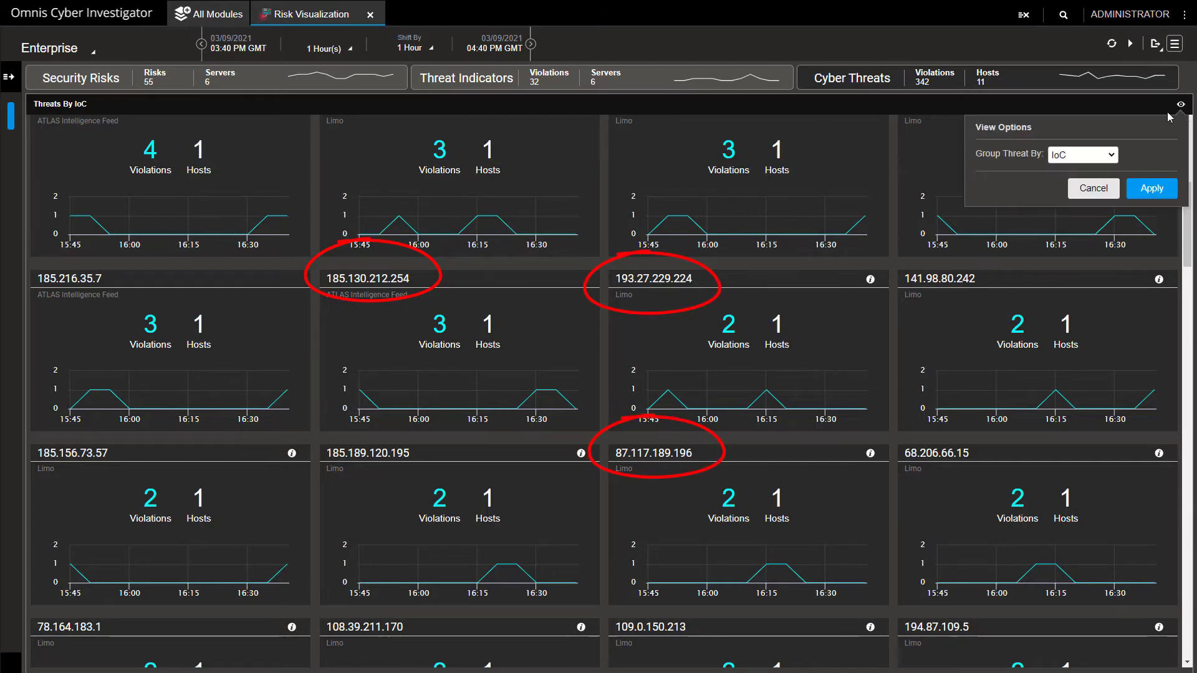
{"action": "left_click", "coordinate": [1103, 156]}
{"action": "left_click", "coordinate": [1077, 170]}
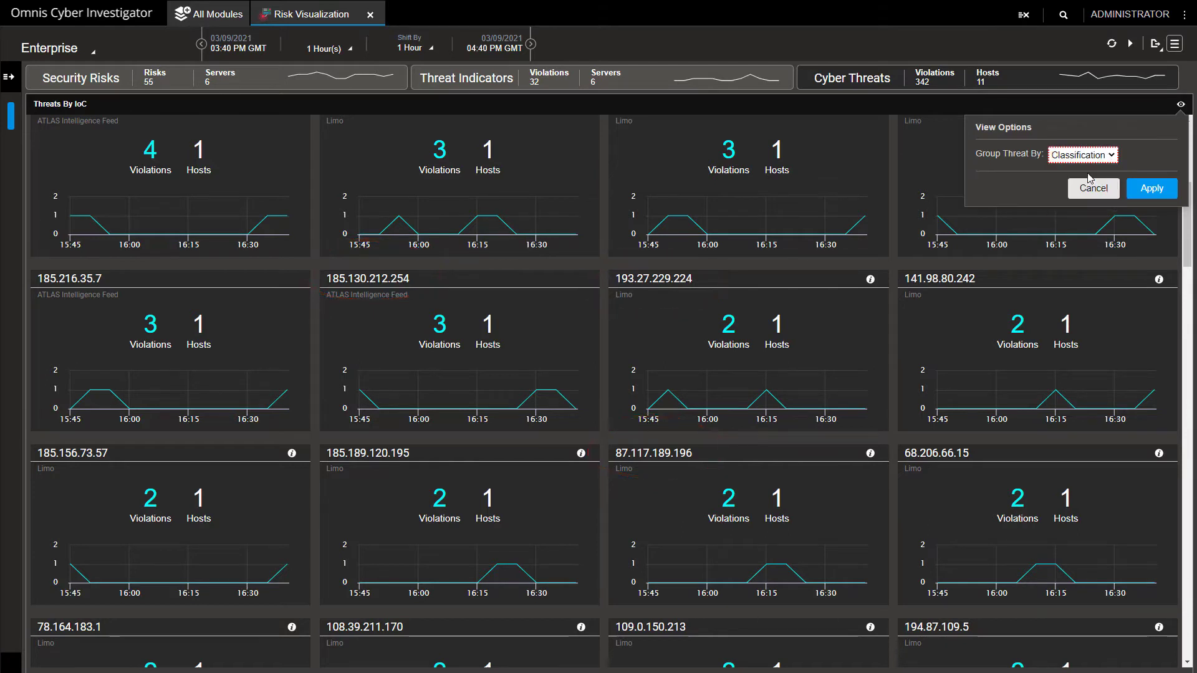
{"action": "left_click", "coordinate": [1151, 189]}
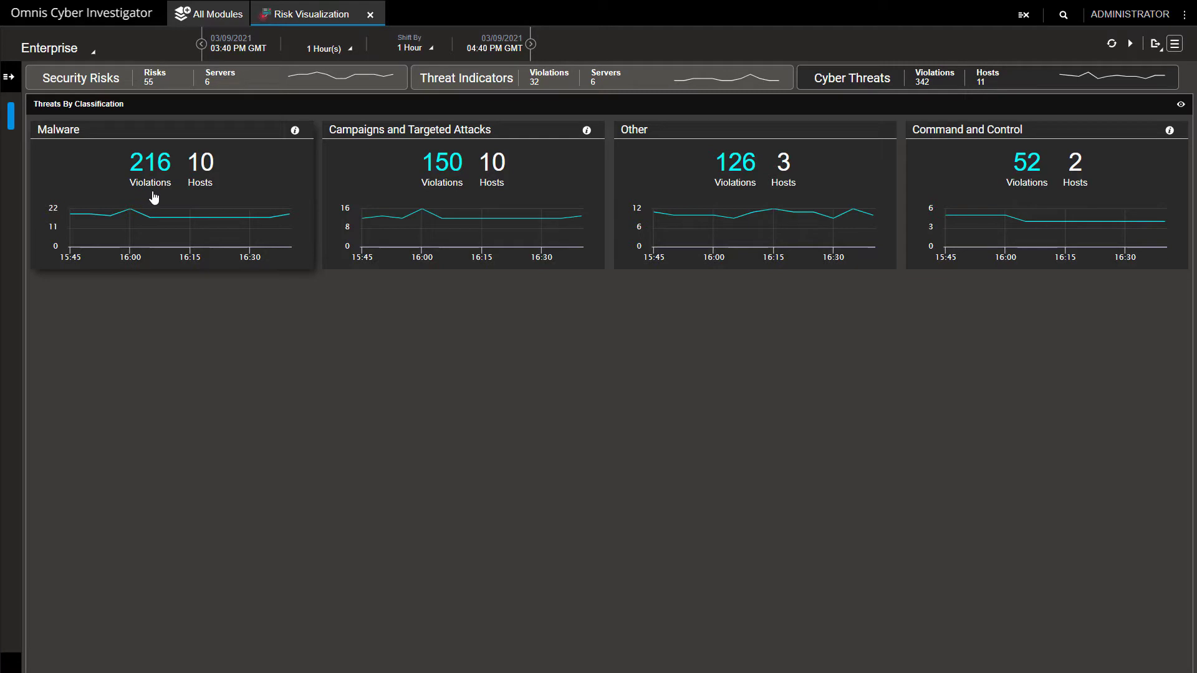
{"action": "left_click", "coordinate": [158, 198]}
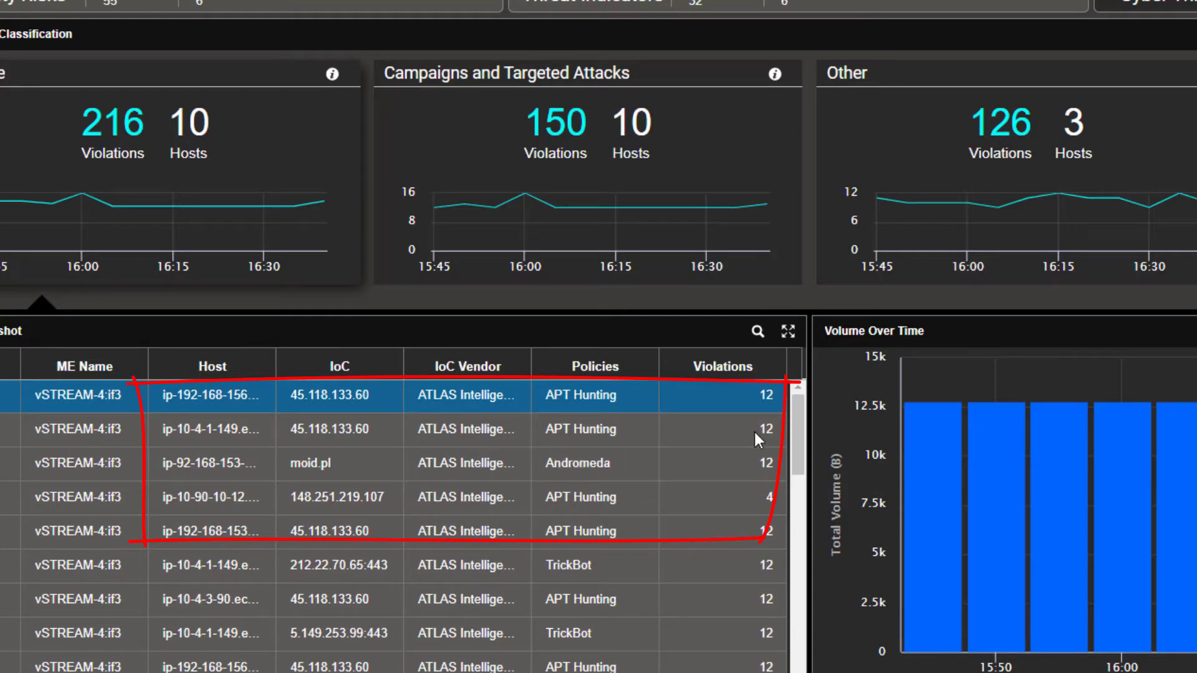
{"action": "left_click", "coordinate": [686, 428]}
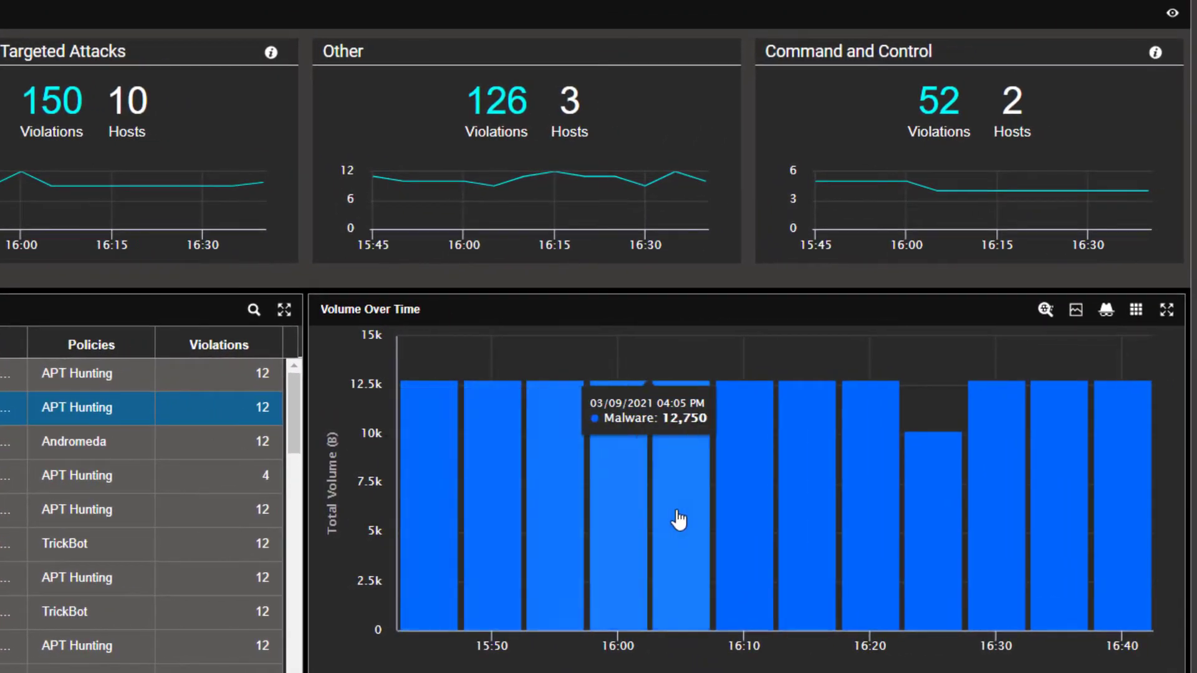
Step: Start a Host Investigation for that violation and inspect the host and Singapore server nodes
{"action": "left_click", "coordinate": [1109, 316]}
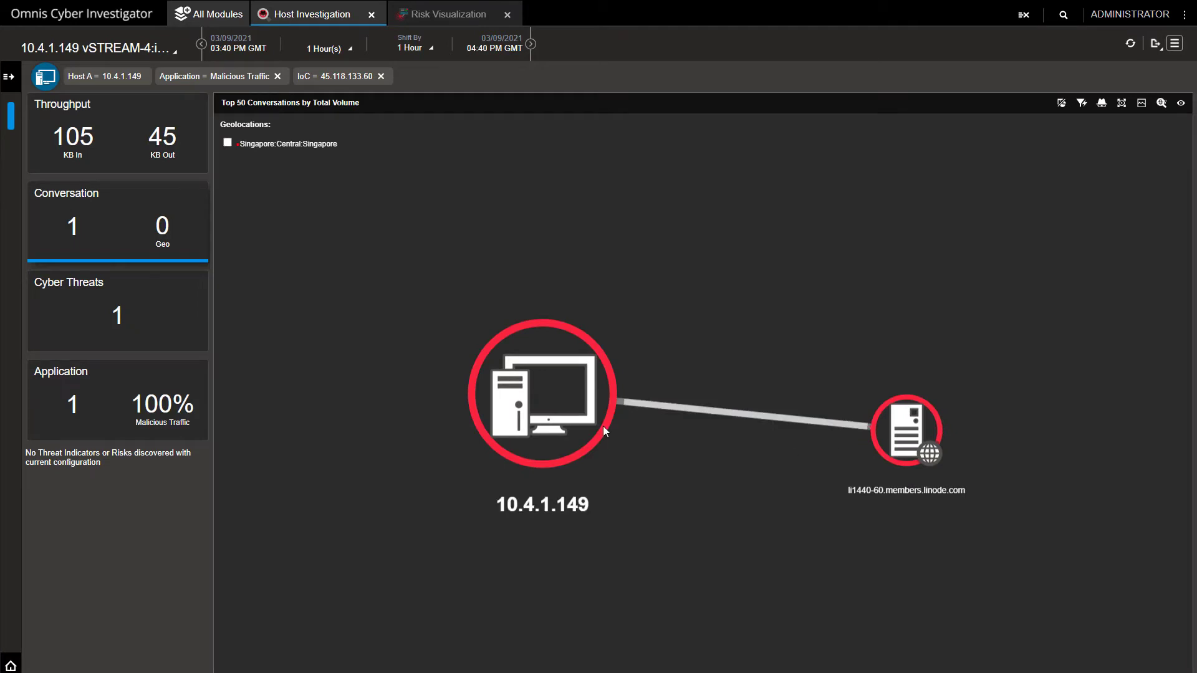
{"action": "mouse_move", "coordinate": [582, 426]}
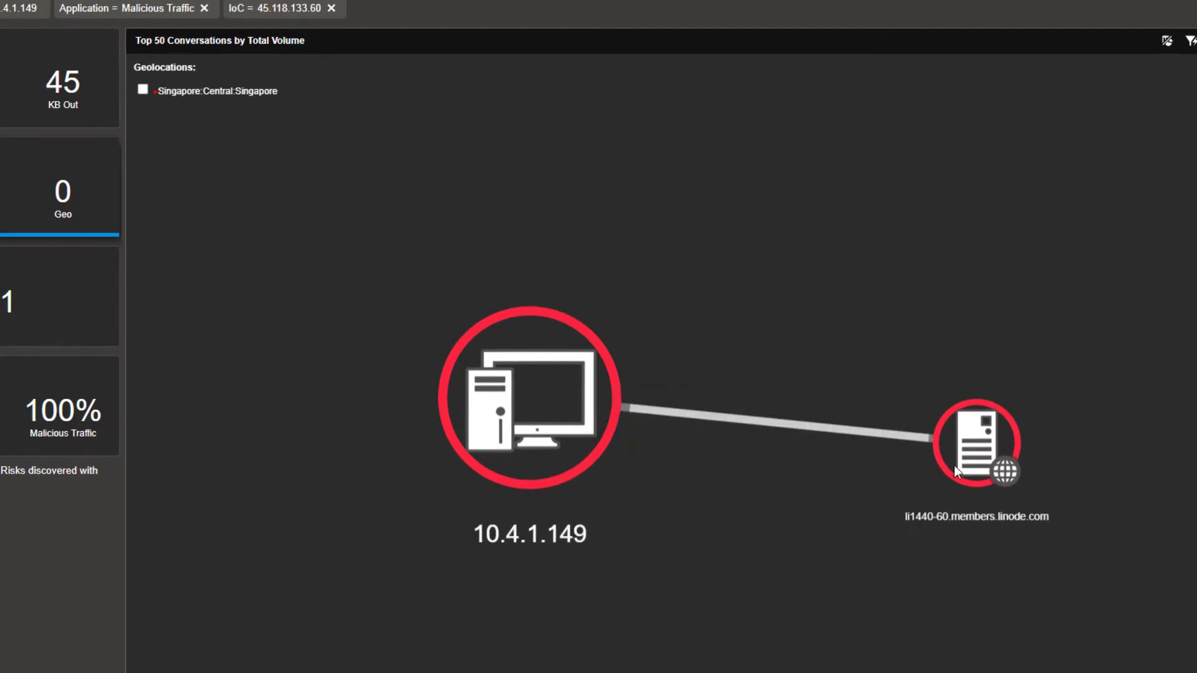
{"action": "mouse_move", "coordinate": [991, 464]}
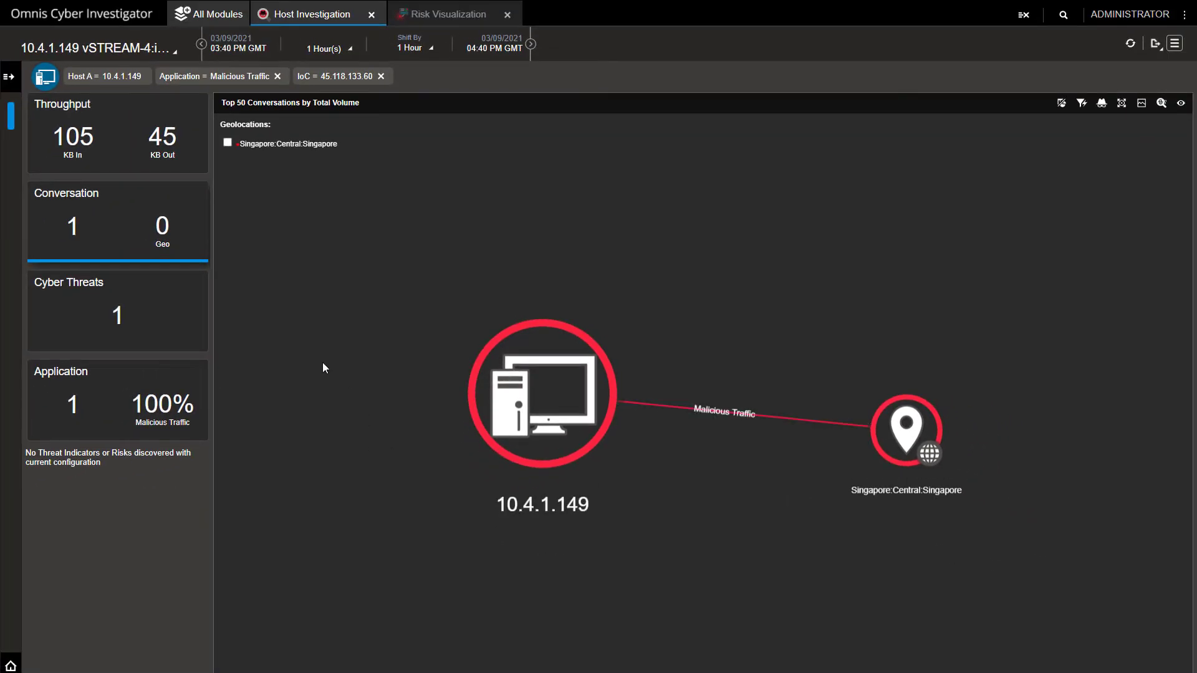
Step: Show the host's throughput charts and read the Host Throughput values between 15:45 and 16:40
{"action": "left_click", "coordinate": [131, 145]}
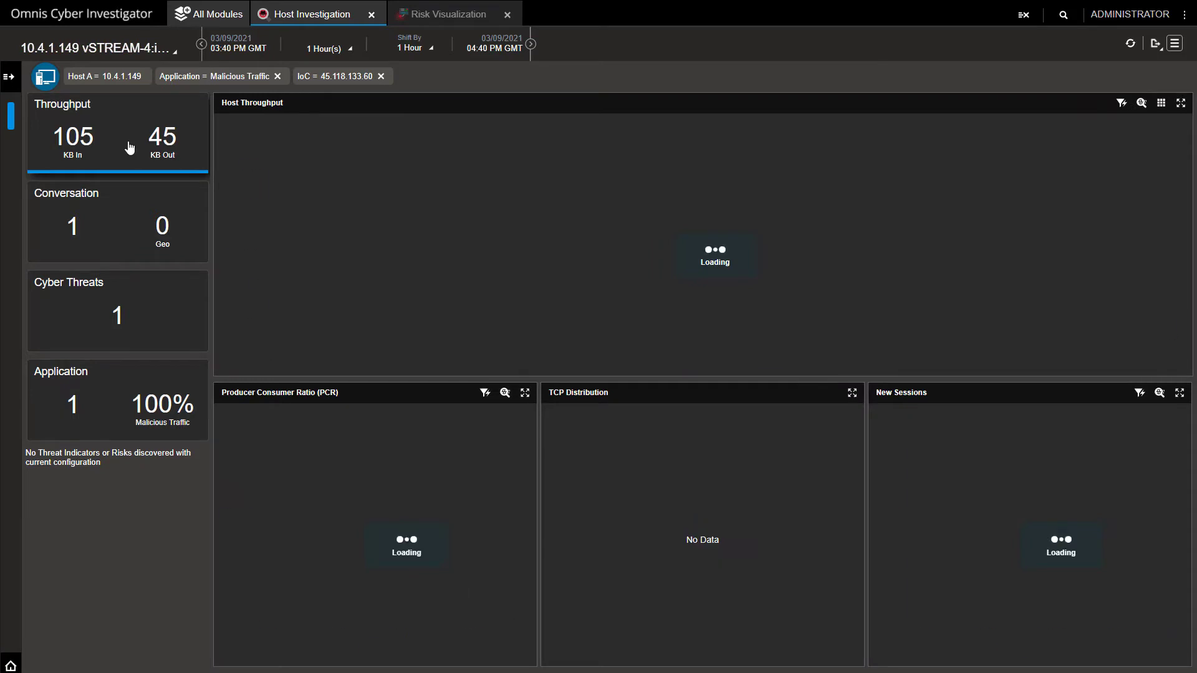
{"action": "mouse_move", "coordinate": [381, 173]}
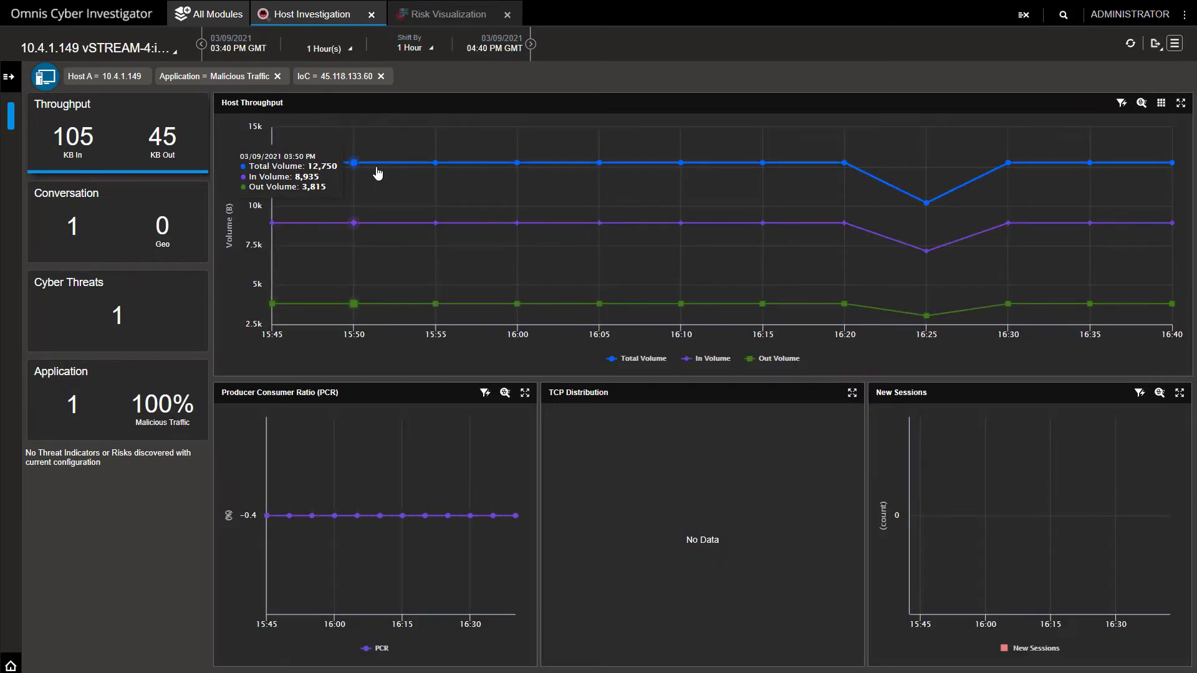
{"action": "mouse_move", "coordinate": [430, 227]}
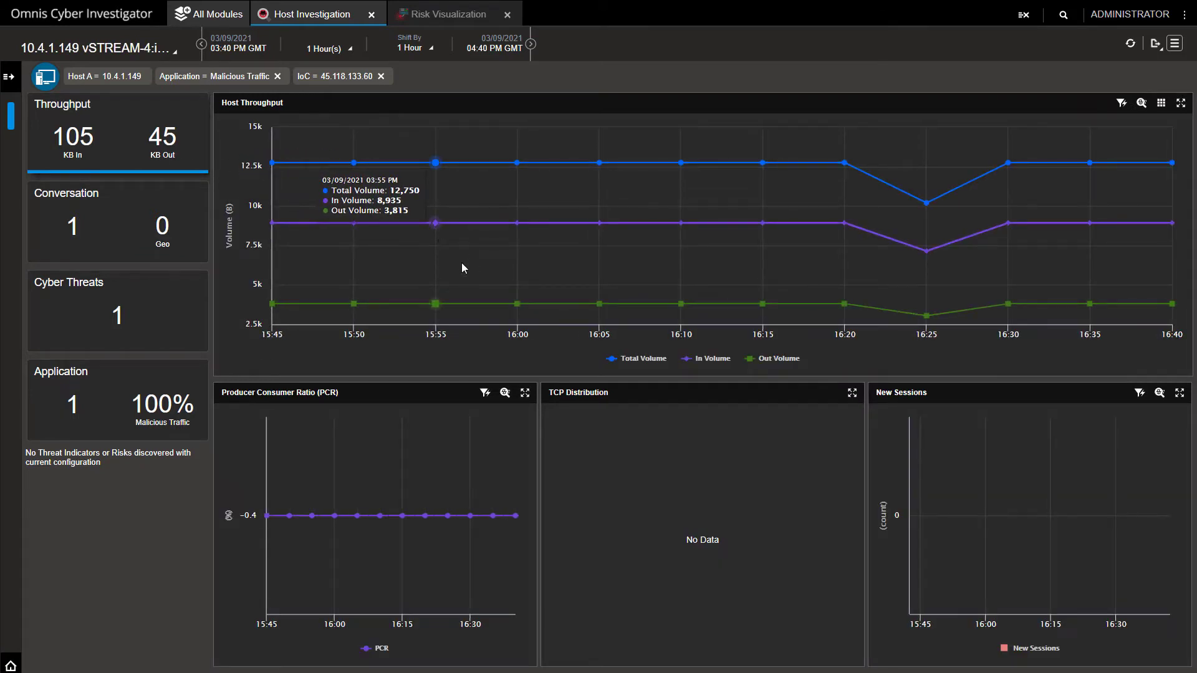
{"action": "mouse_move", "coordinate": [480, 310]}
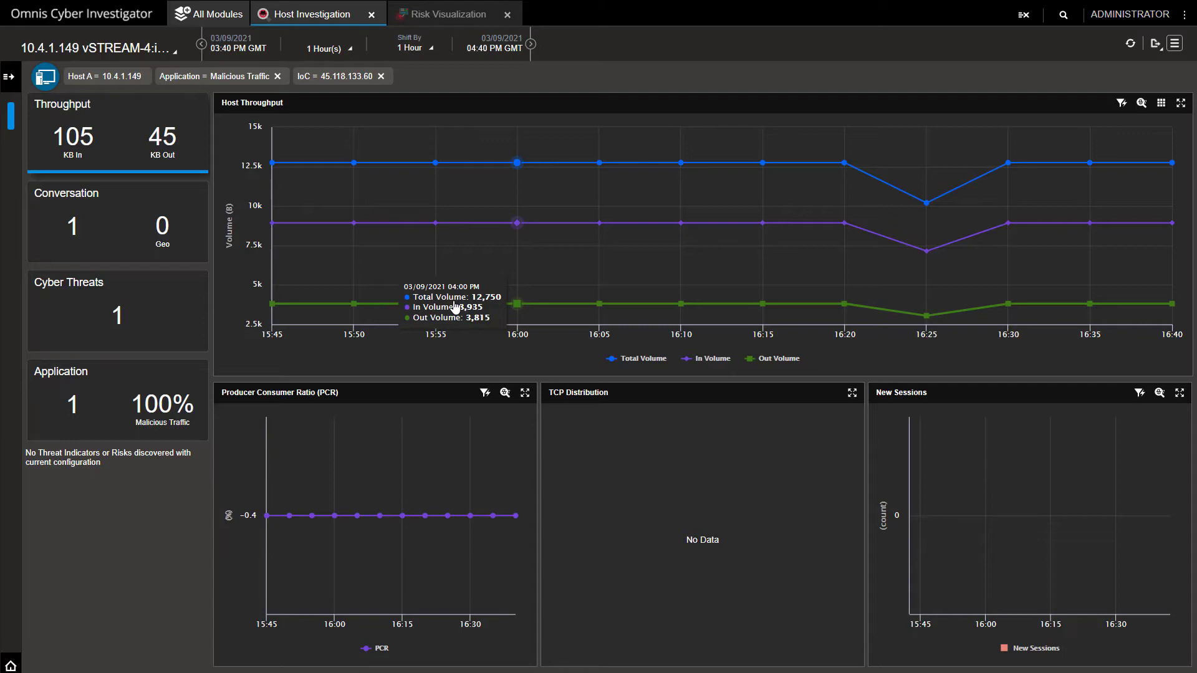
Step: Open the malicious conversation's IoCs, pivot to server 45.118.133.60, and view its 10.4.1.149 link
{"action": "left_click", "coordinate": [117, 224]}
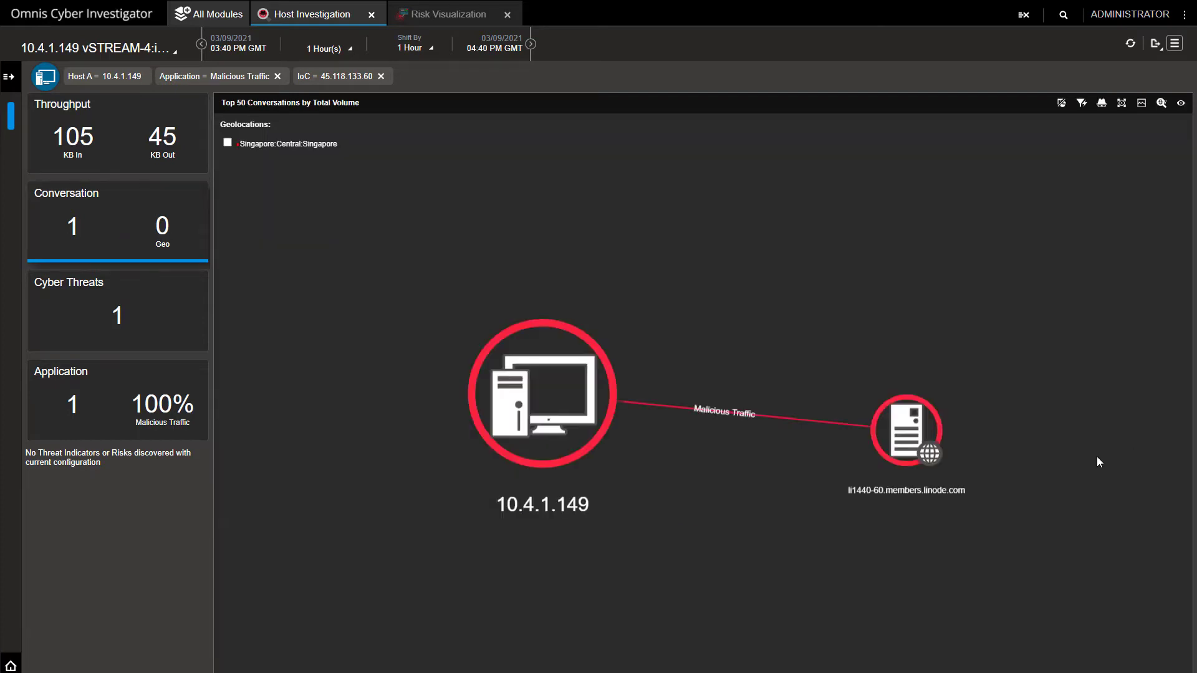
{"action": "left_click", "coordinate": [914, 441]}
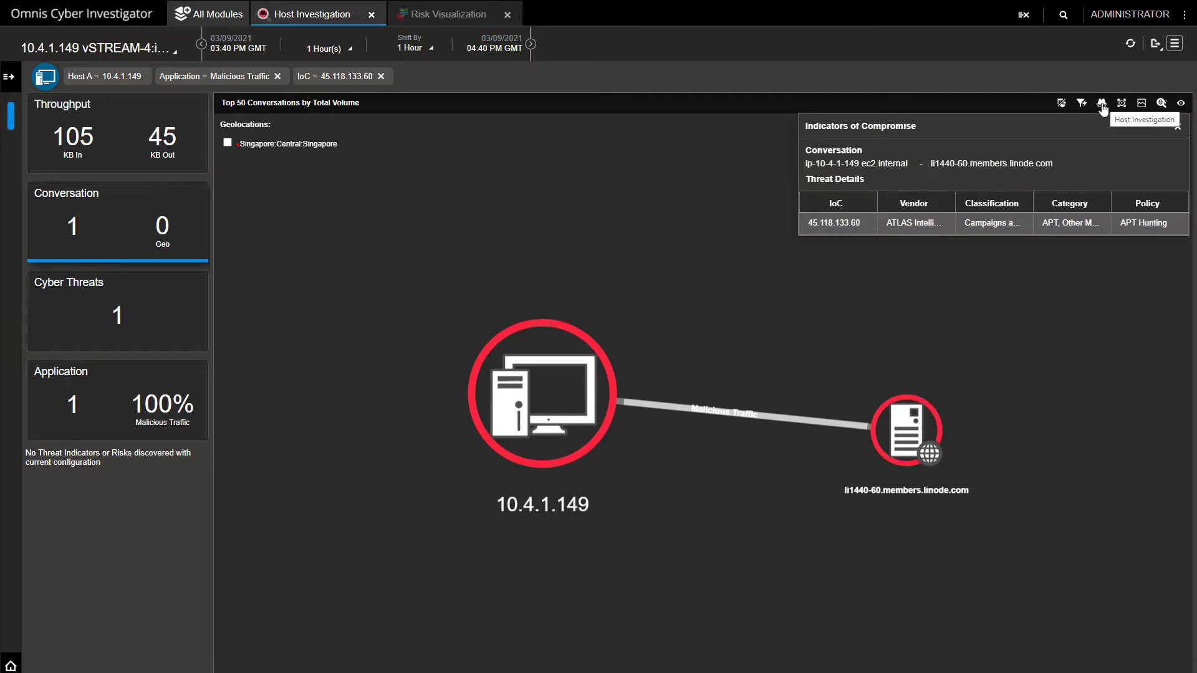
{"action": "left_click", "coordinate": [1101, 104]}
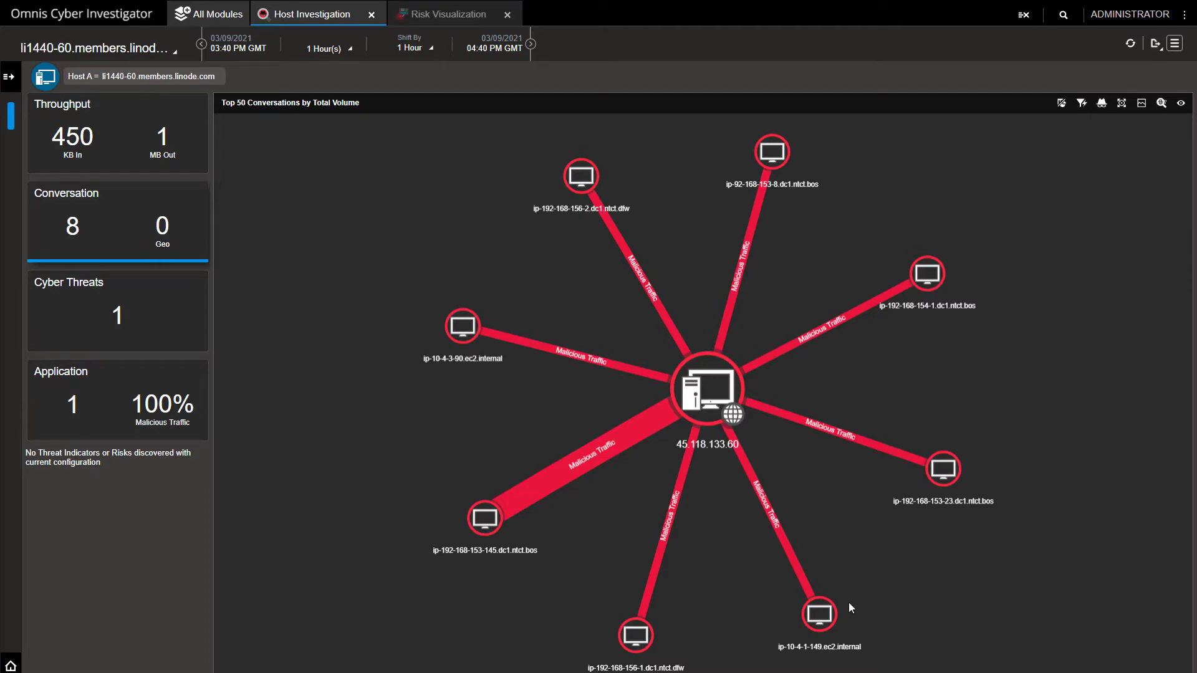
{"action": "mouse_move", "coordinate": [819, 616]}
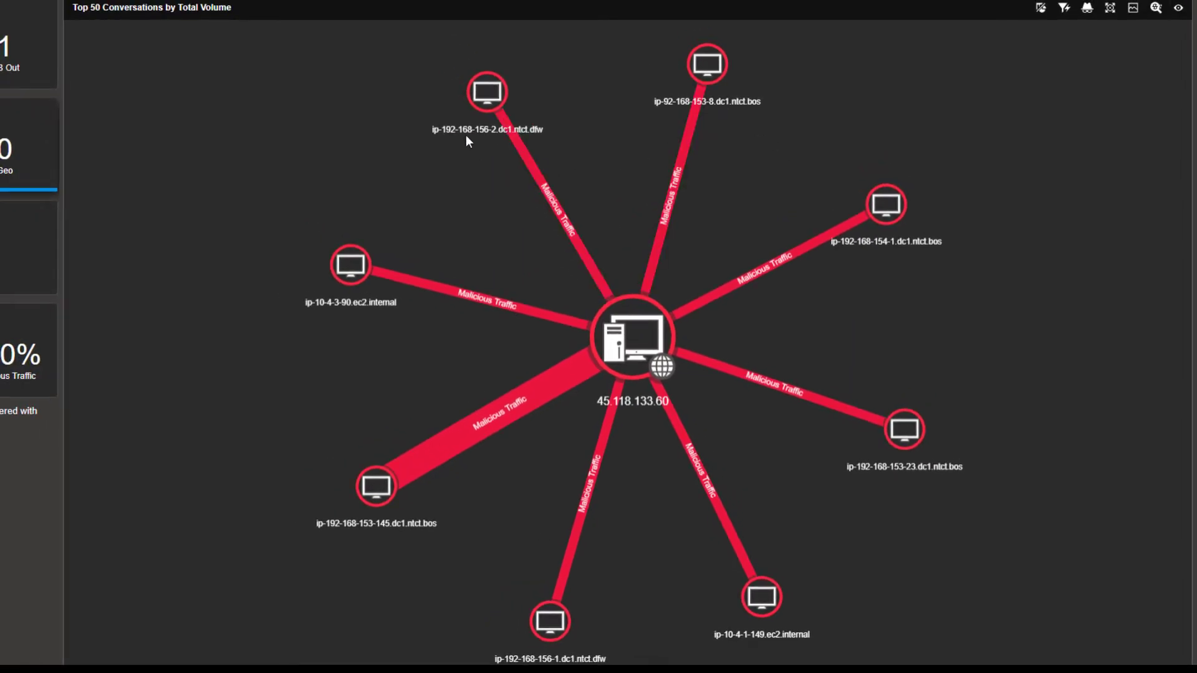
{"action": "left_click", "coordinate": [680, 430]}
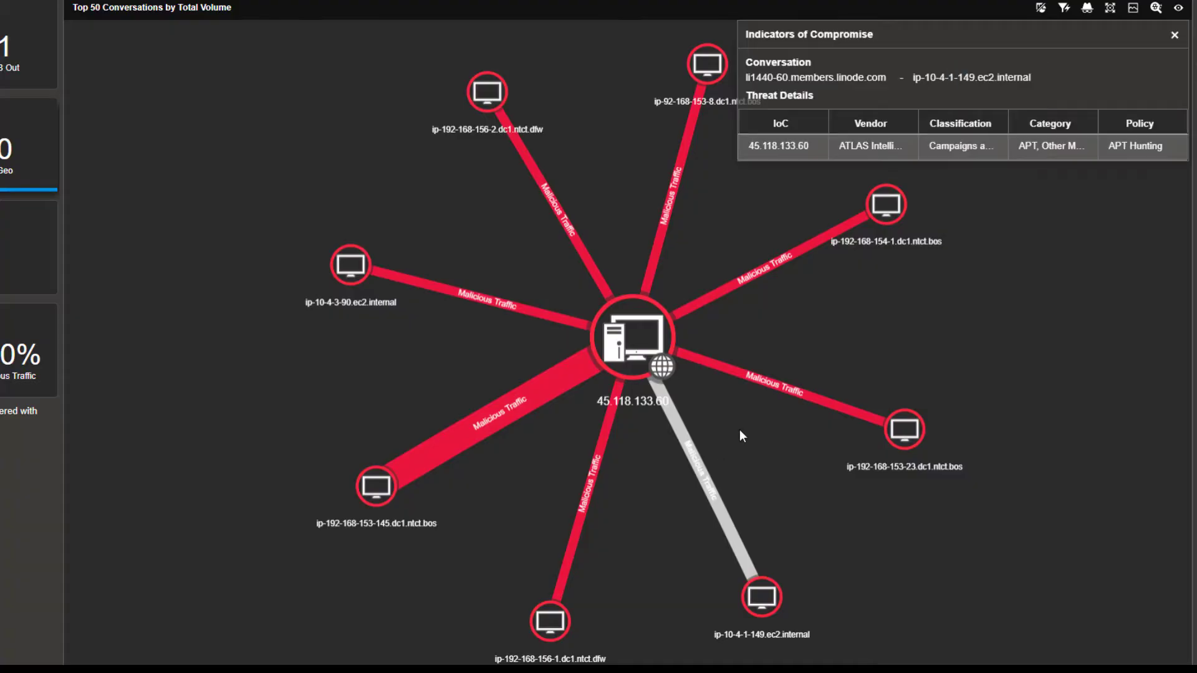
Step: Drill into the conversation's sessions and decode packet 4, the HTTP GET /gate.php to biledroben.ru
{"action": "left_click", "coordinate": [1133, 17]}
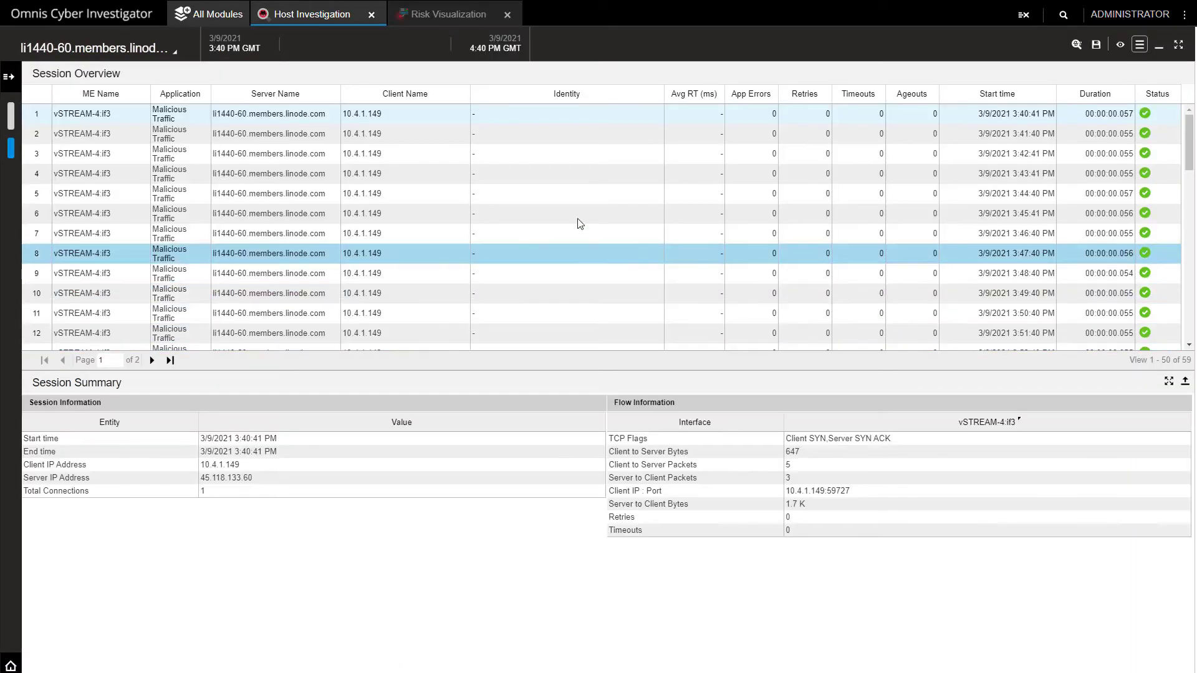
{"action": "left_click", "coordinate": [413, 112]}
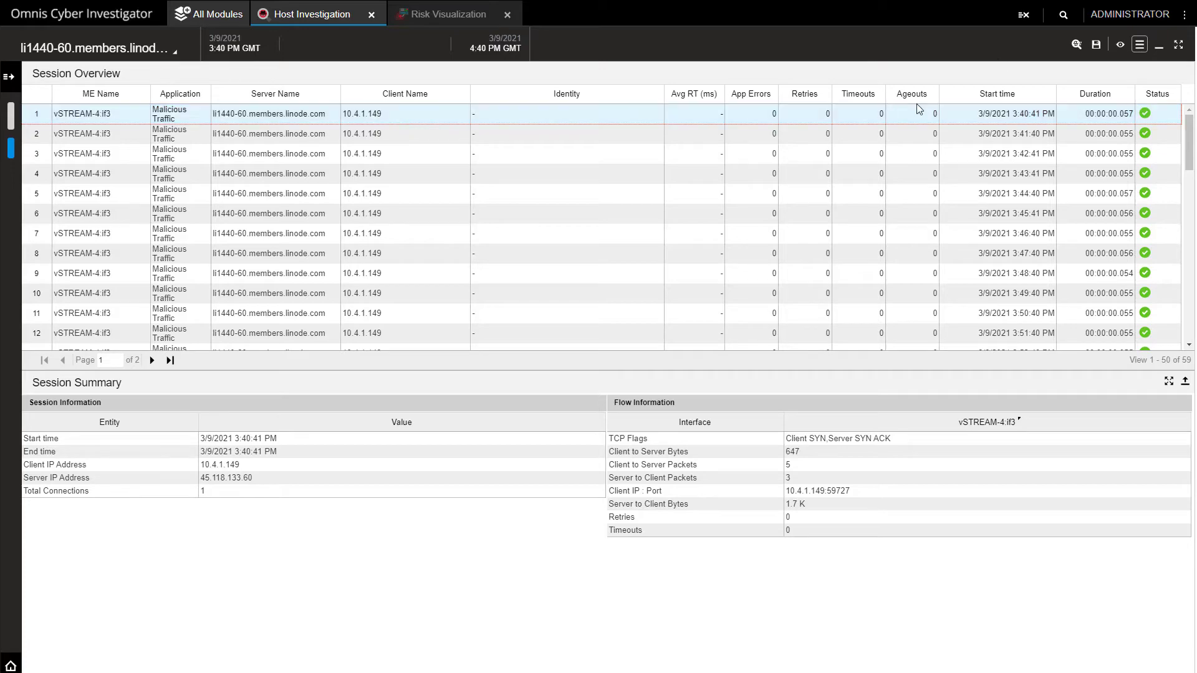
{"action": "left_click", "coordinate": [1078, 45]}
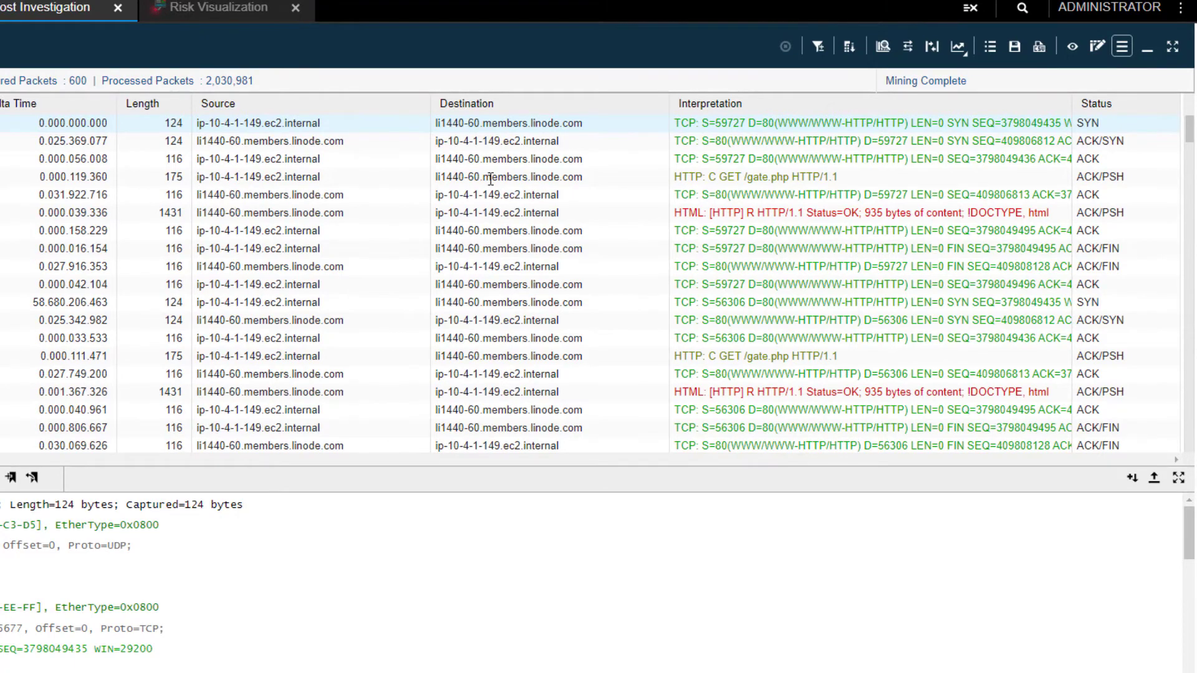
{"action": "left_click", "coordinate": [745, 176]}
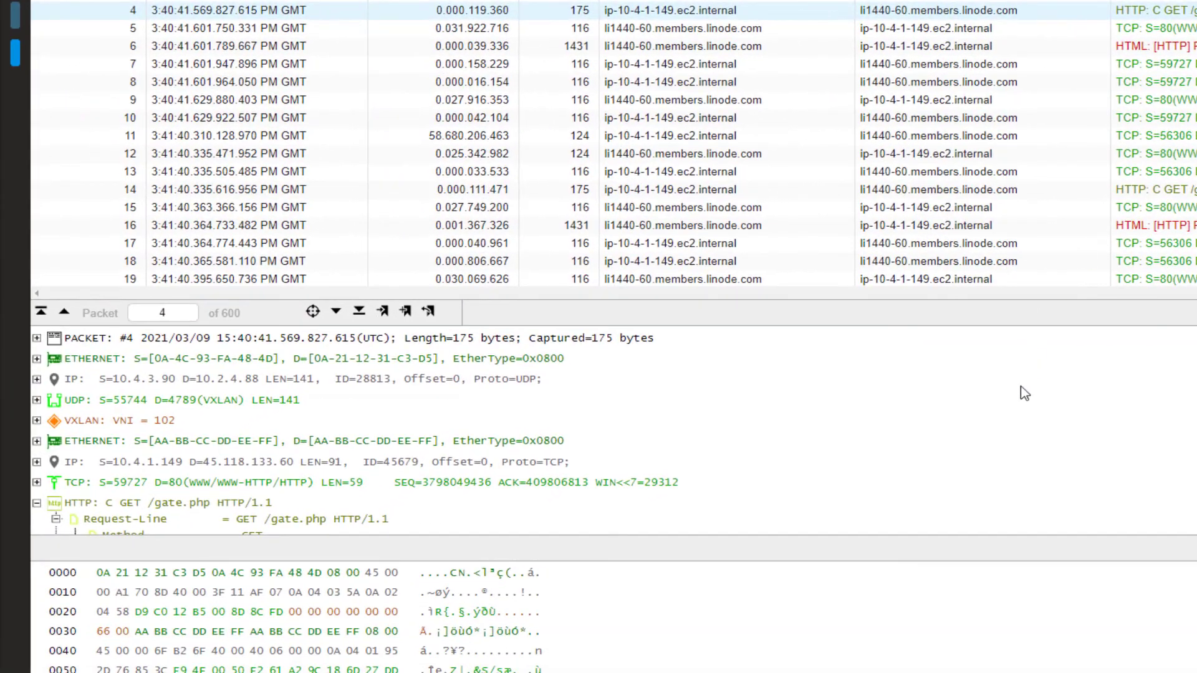
{"action": "scroll", "coordinate": [1029, 405], "scroll_direction": "down", "scroll_amount": 2}
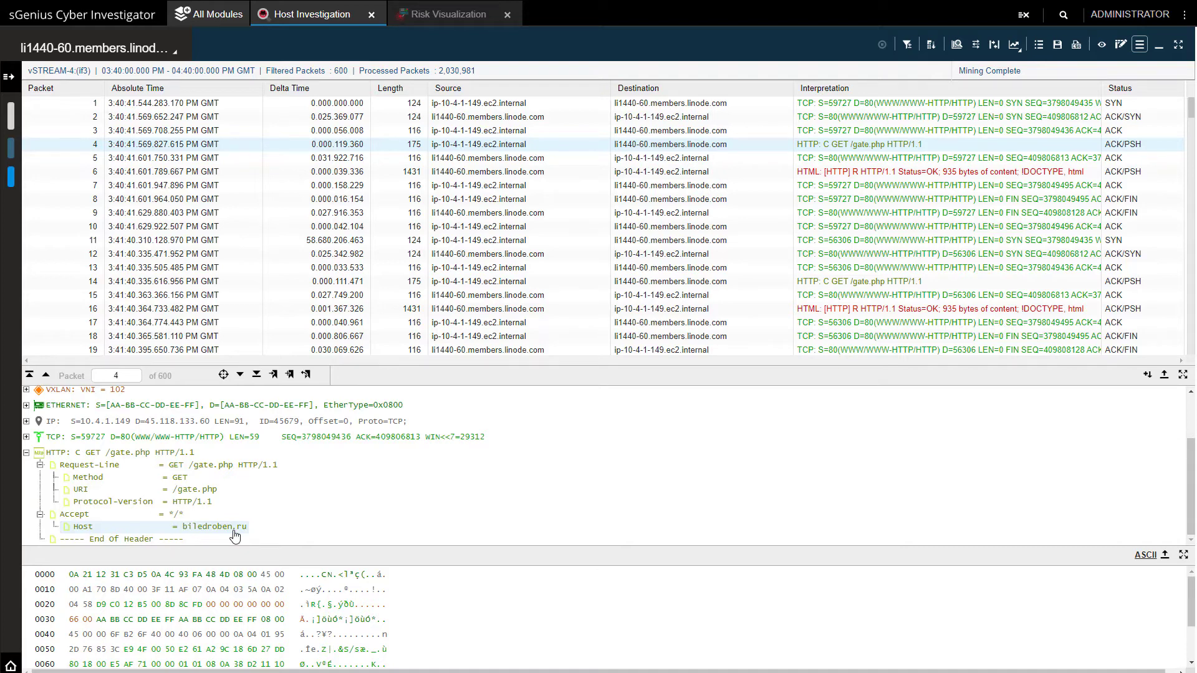
Step: Back on the conversation map, expand node 10.4.1.149 and inspect peers like 5.149.253.99 and 185.99.2.66
{"action": "left_click", "coordinate": [11, 125]}
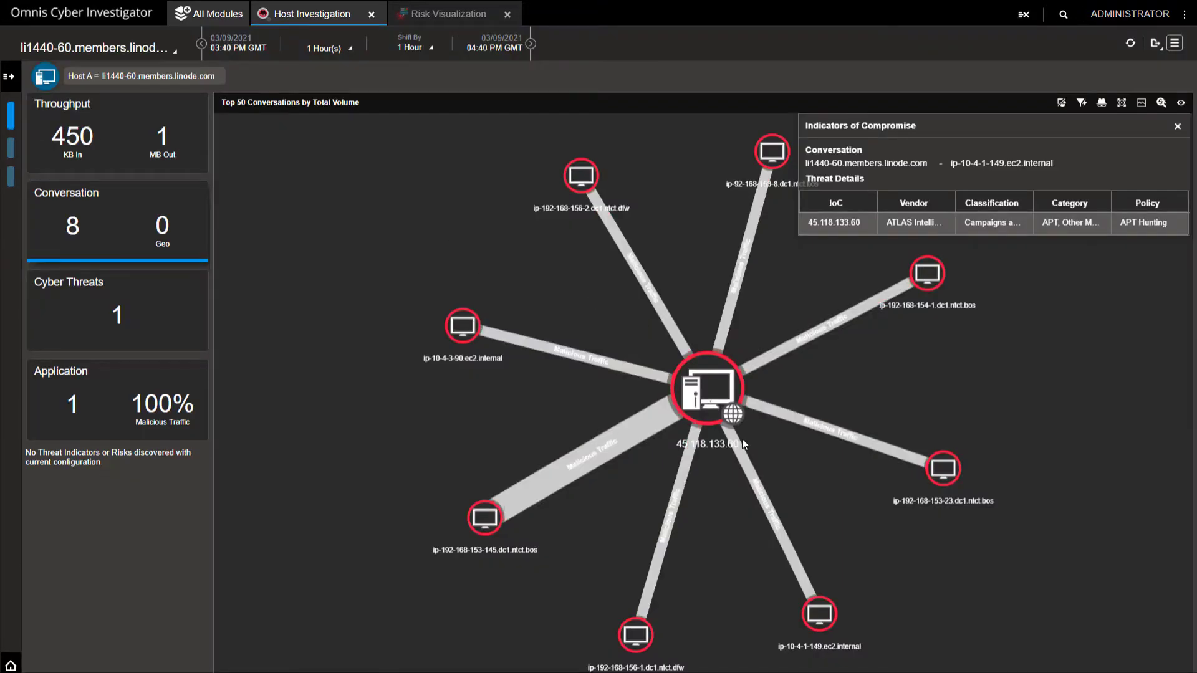
{"action": "left_click", "coordinate": [826, 620]}
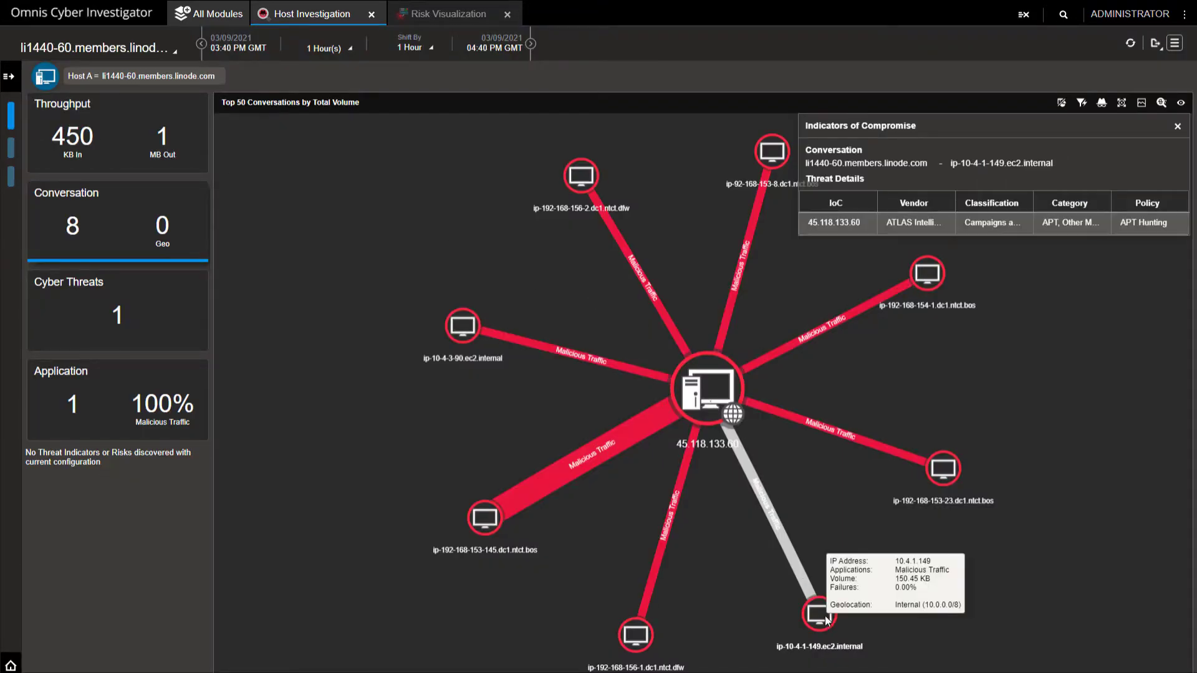
{"action": "left_click", "coordinate": [1122, 103]}
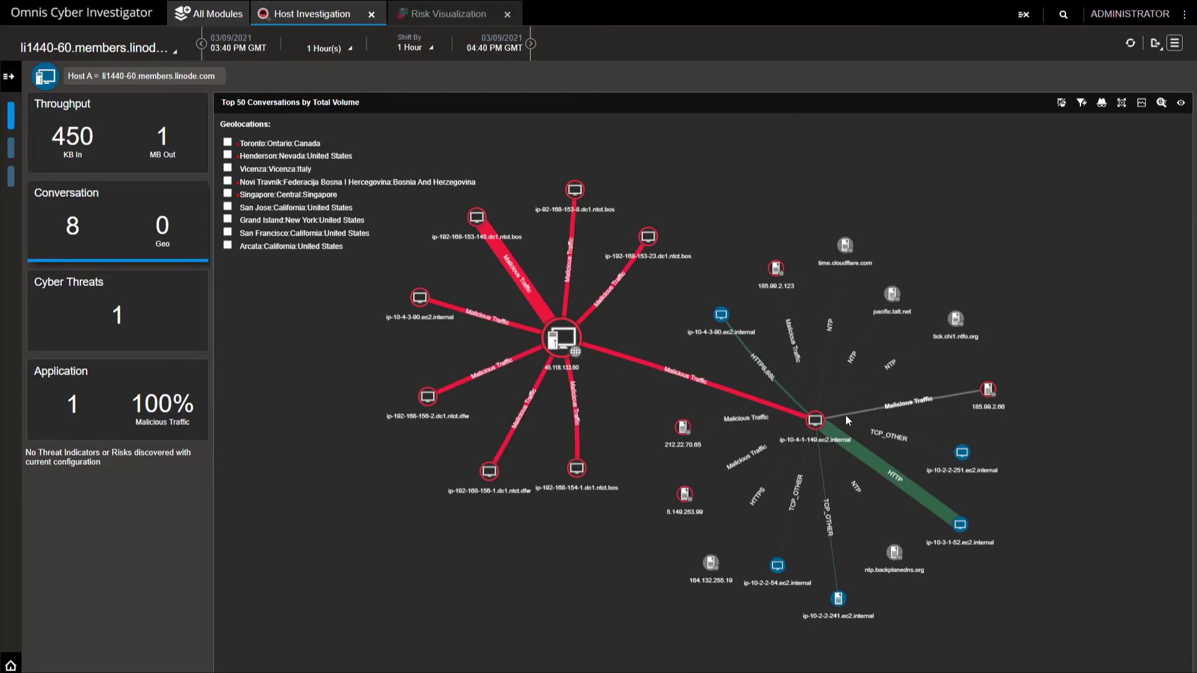
{"action": "mouse_move", "coordinate": [821, 423]}
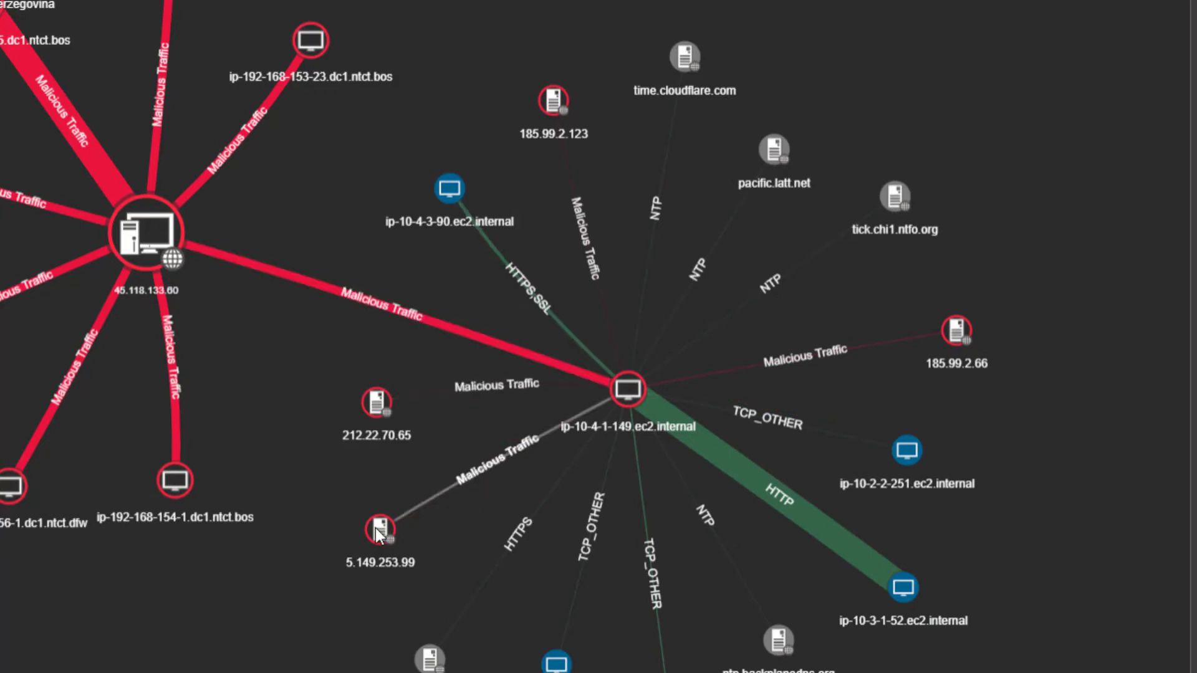
{"action": "mouse_move", "coordinate": [374, 535]}
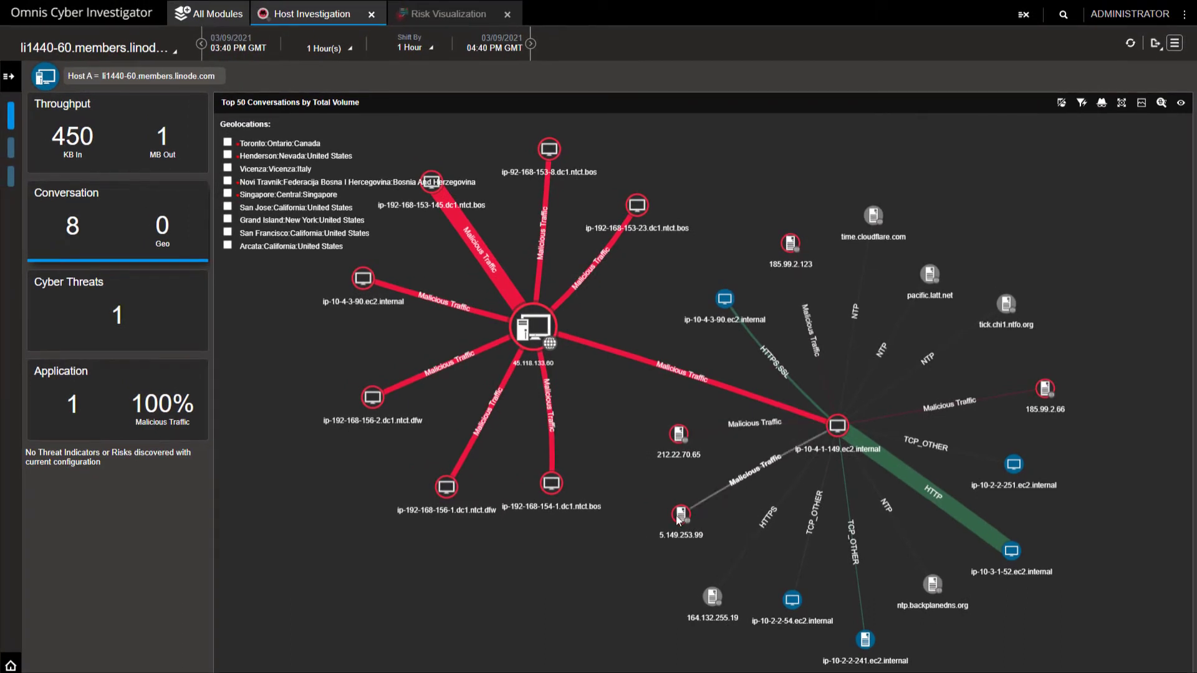
{"action": "mouse_move", "coordinate": [678, 517]}
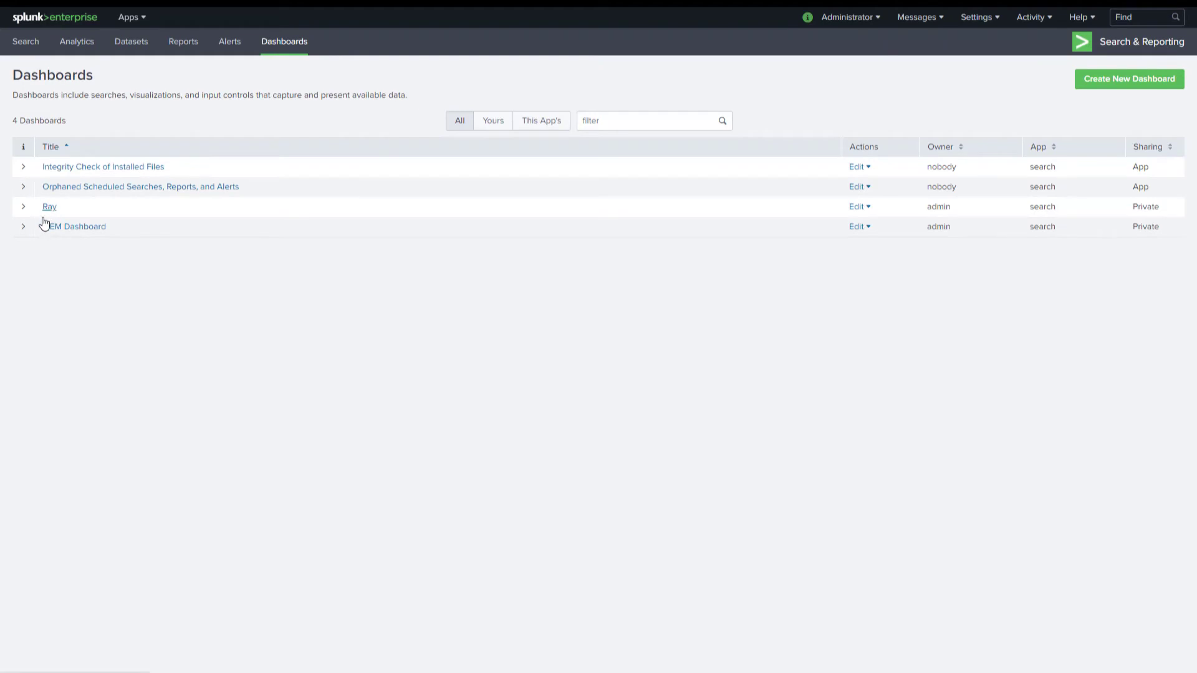
Step: Open the SIEM Dashboard and scroll down to the IDS List of Events table
{"action": "left_click", "coordinate": [54, 226]}
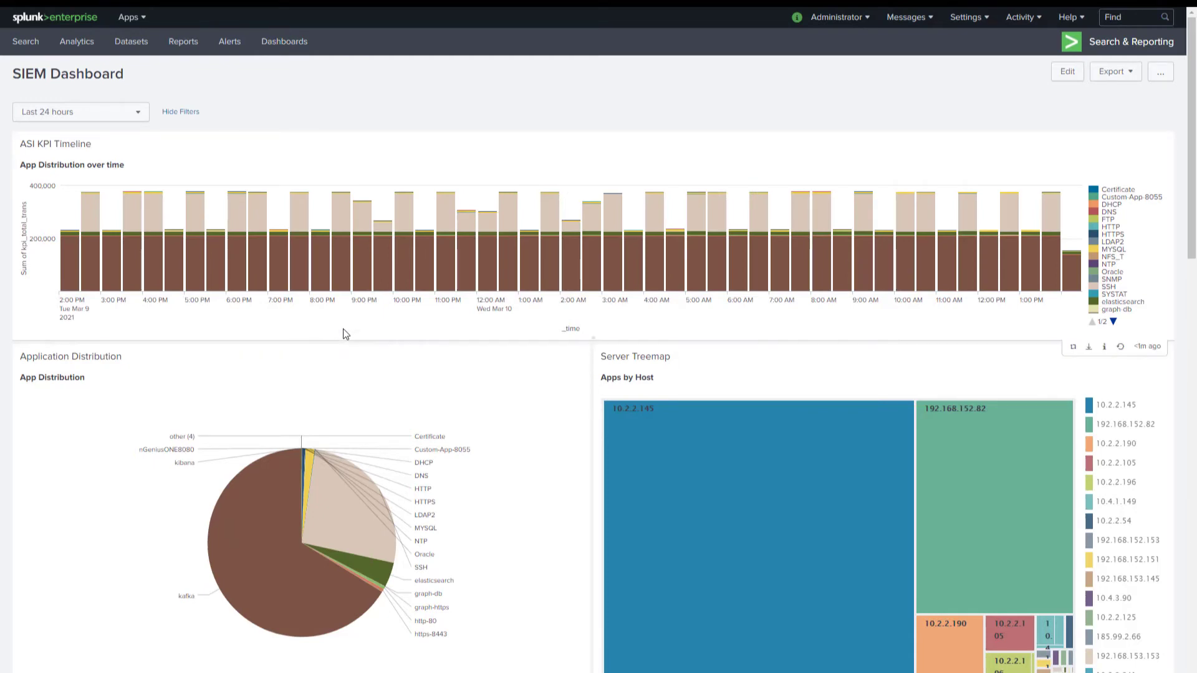
{"action": "scroll", "coordinate": [359, 330], "scroll_direction": "down", "scroll_amount": 2}
{"action": "scroll", "coordinate": [380, 346], "scroll_direction": "down", "scroll_amount": 3}
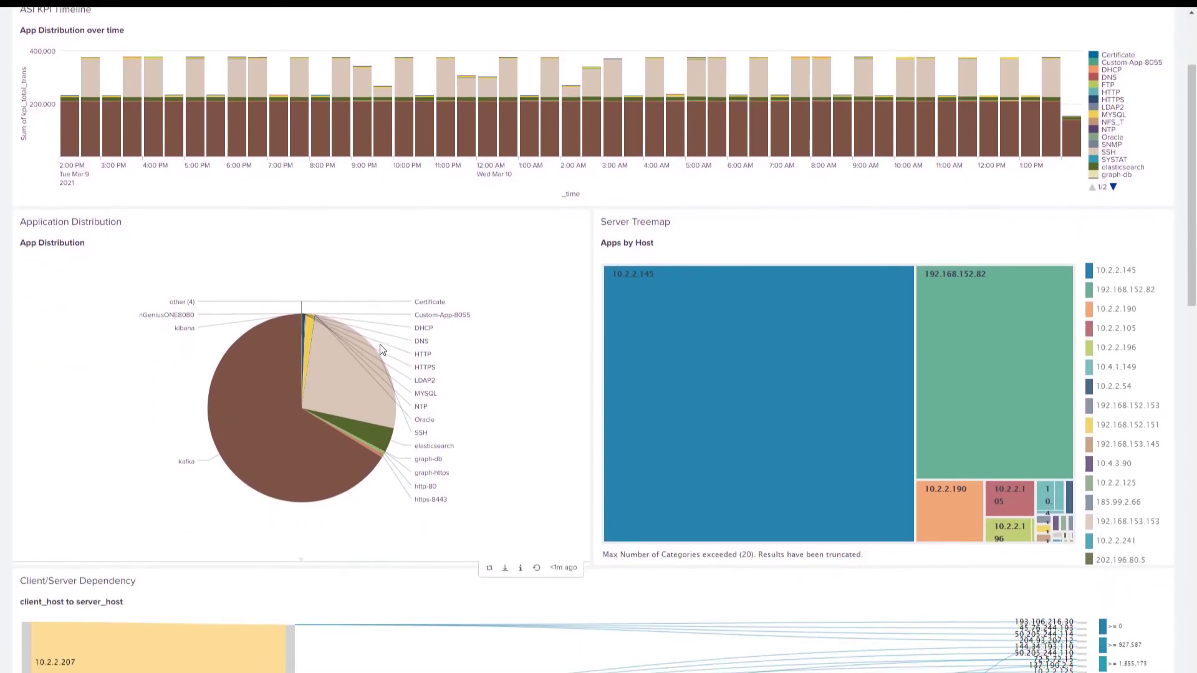
{"action": "scroll", "coordinate": [403, 470], "scroll_direction": "down", "scroll_amount": 6}
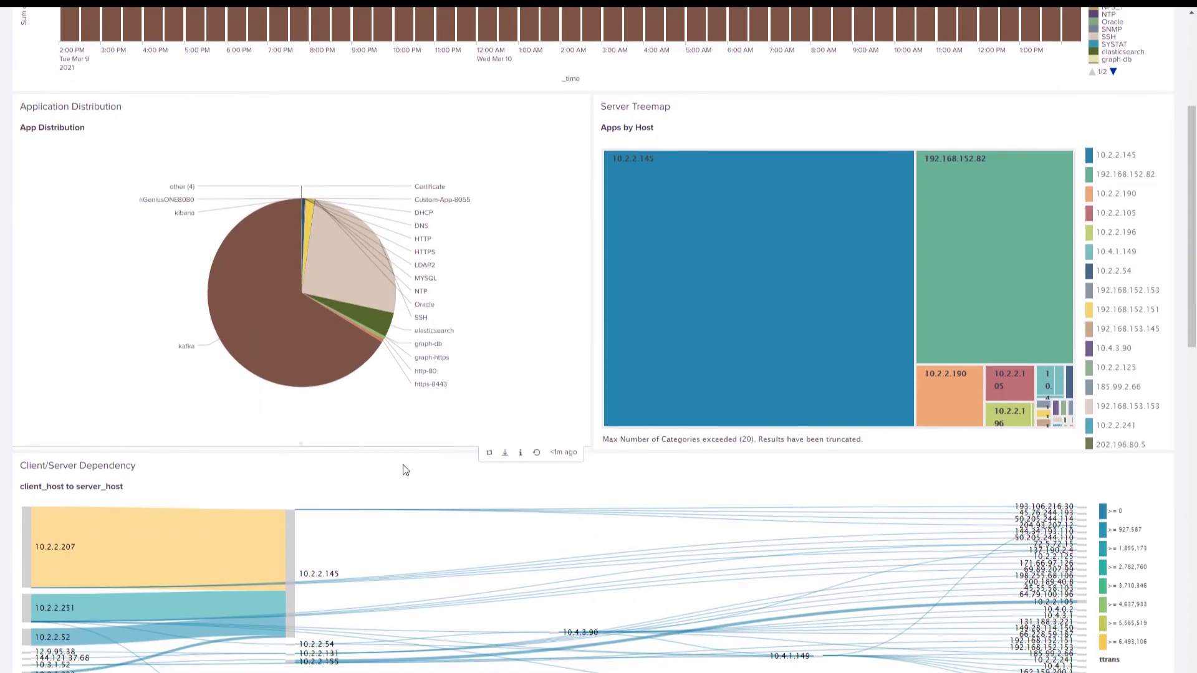
{"action": "scroll", "coordinate": [473, 592], "scroll_direction": "down", "scroll_amount": 7}
{"action": "scroll", "coordinate": [496, 669], "scroll_direction": "down", "scroll_amount": 8}
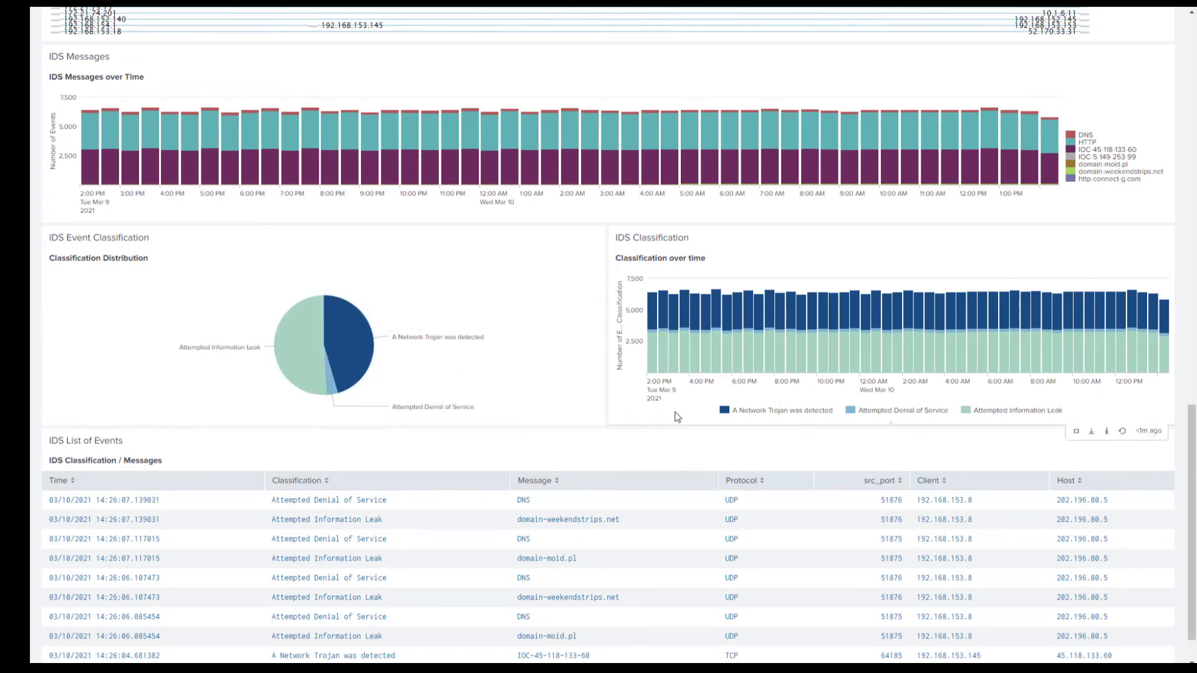
{"action": "scroll", "coordinate": [677, 418], "scroll_direction": "down", "scroll_amount": 1}
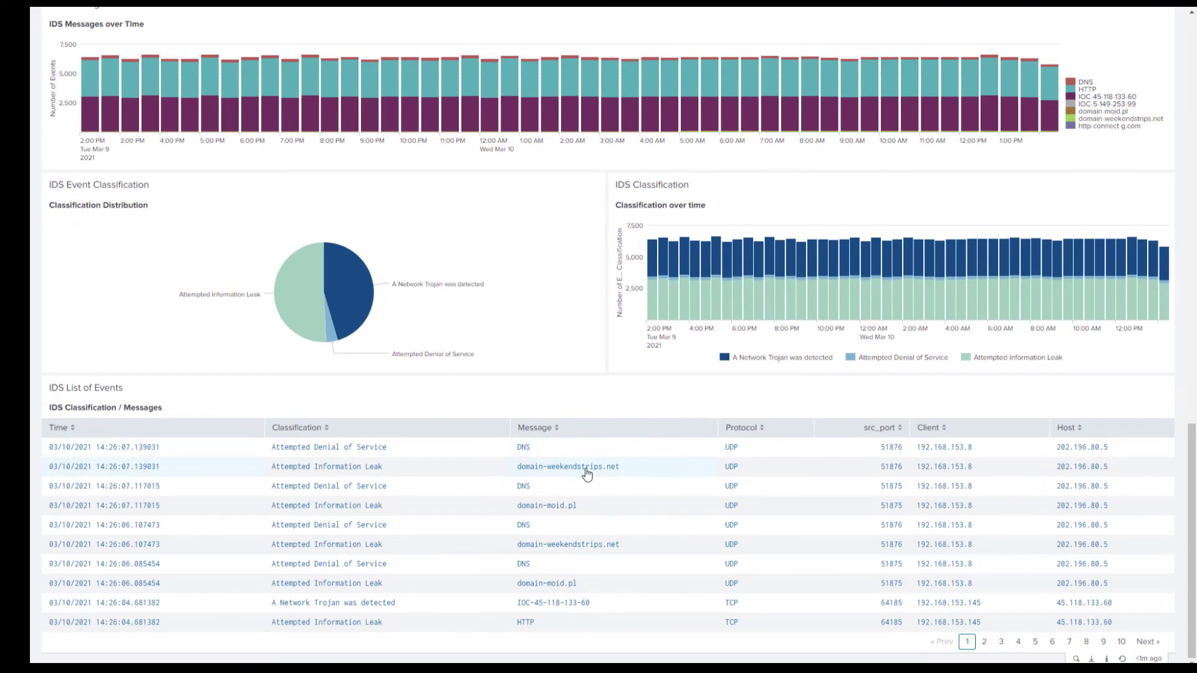
Step: Drill from the Splunk IDS event into an Omnis host investigation for 202.196.80.5
{"action": "left_click", "coordinate": [610, 557]}
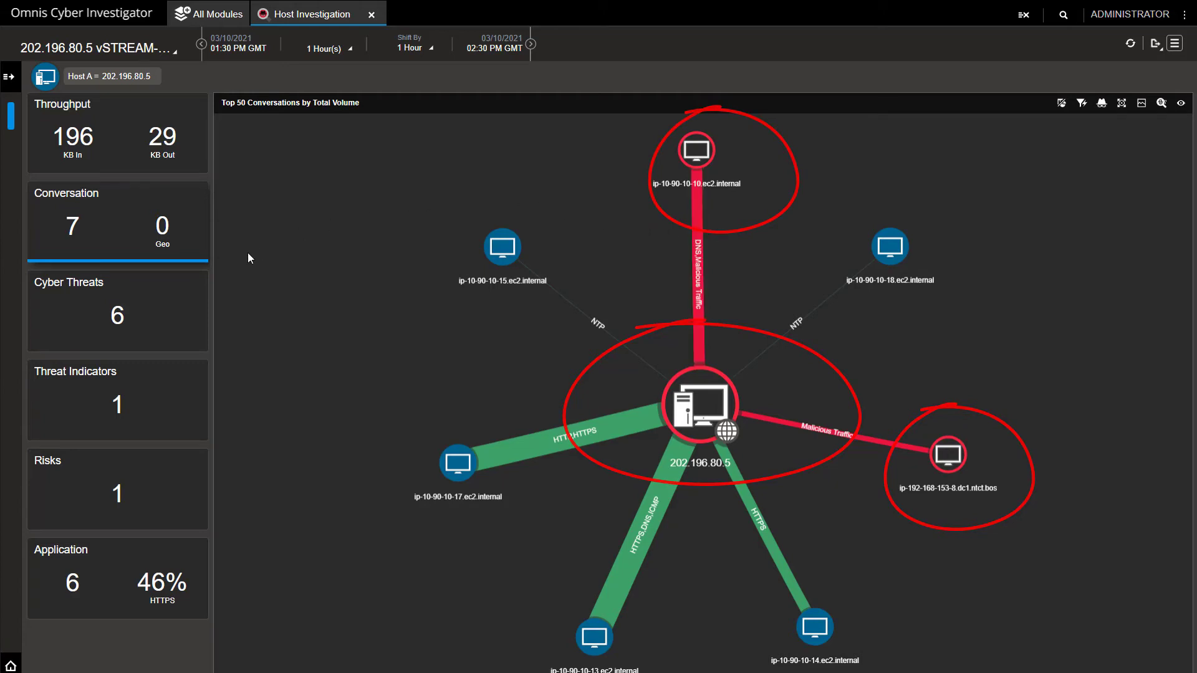
Step: View 202.196.80.5's throughput charts, then its DNS Volumetric Attack threat indicator with 4 violations
{"action": "left_click", "coordinate": [116, 144]}
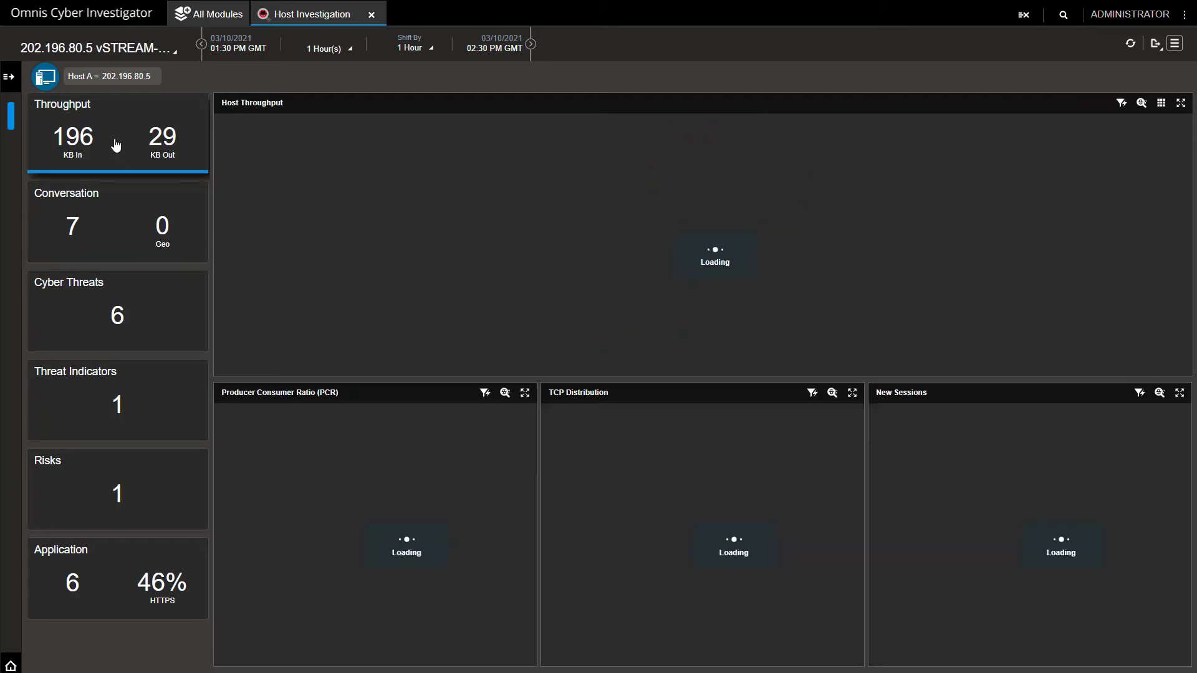
{"action": "mouse_move", "coordinate": [350, 334]}
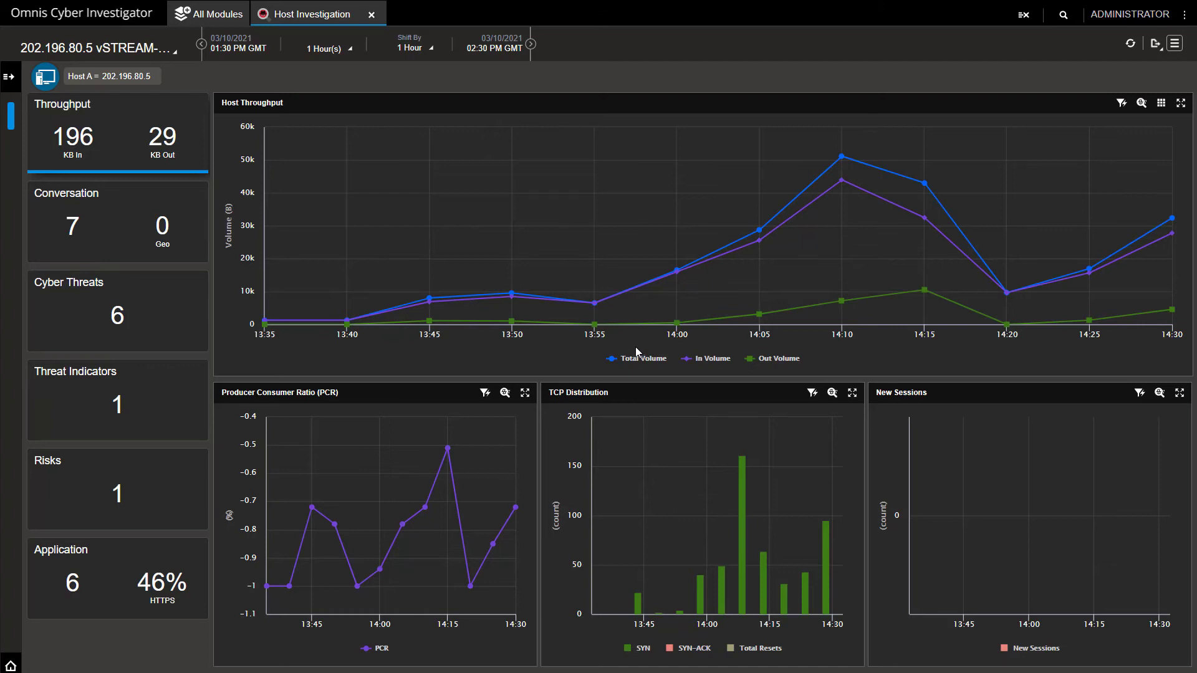
{"action": "mouse_move", "coordinate": [627, 630]}
{"action": "left_click", "coordinate": [140, 412]}
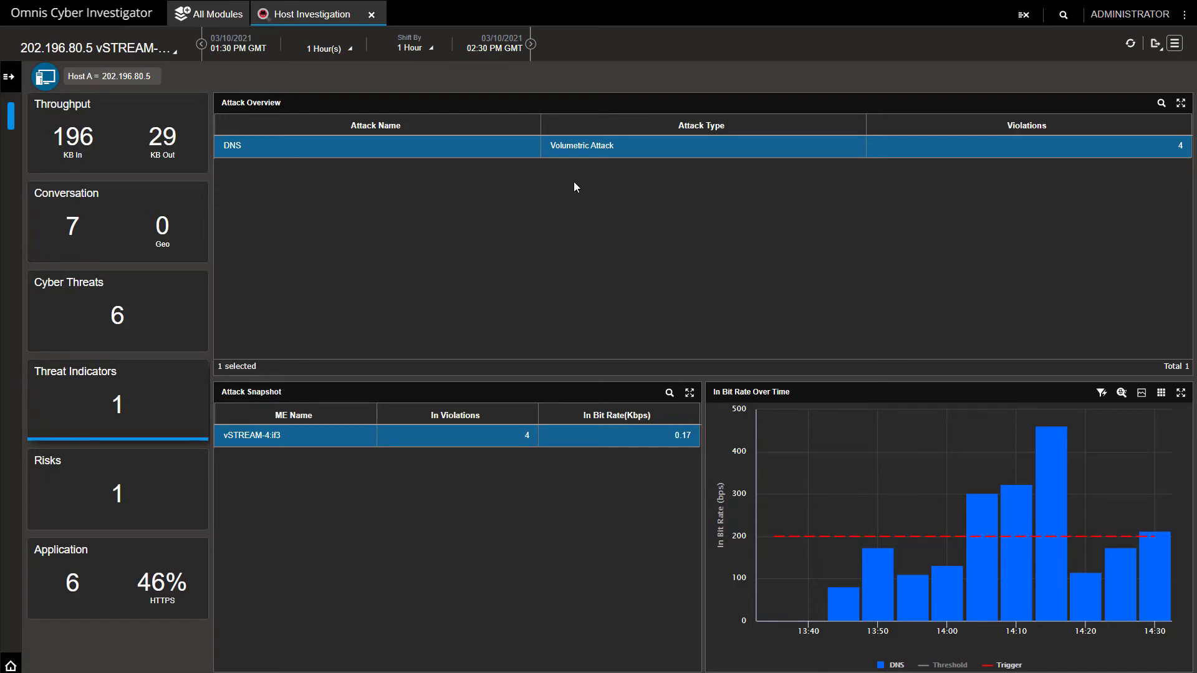
Step: Show the host's cyber threat overview, then decode packet 2 down to its weekendstrips.net mDNS question
{"action": "left_click", "coordinate": [146, 310]}
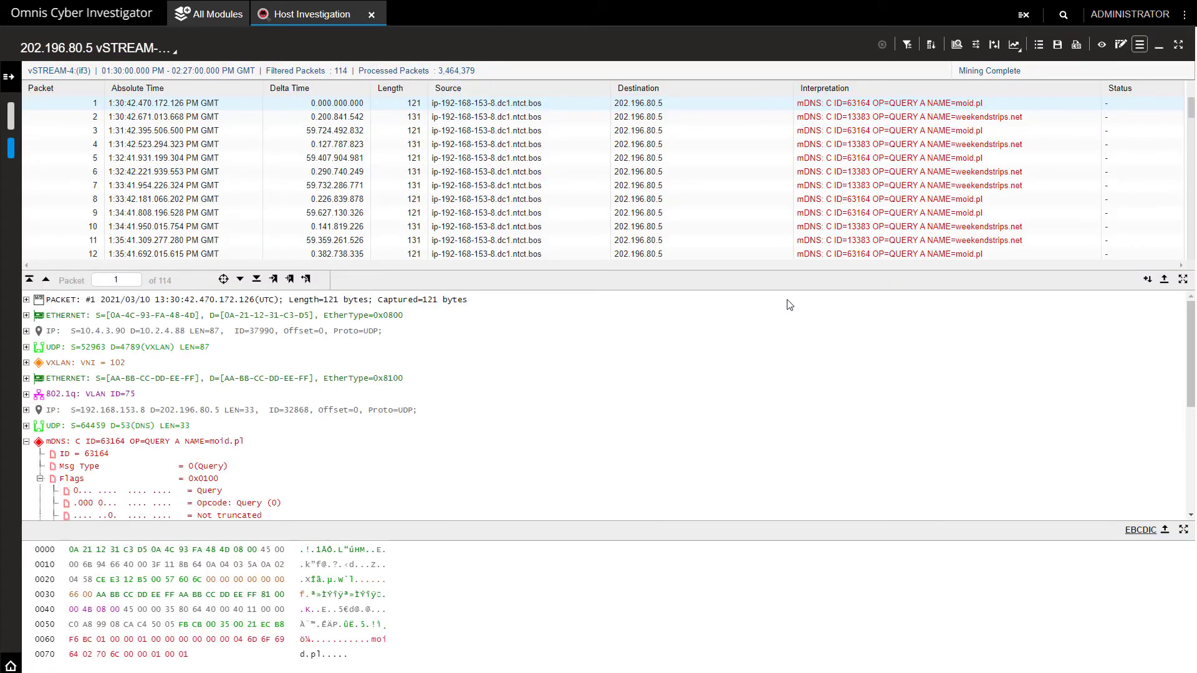
{"action": "left_click", "coordinate": [909, 120]}
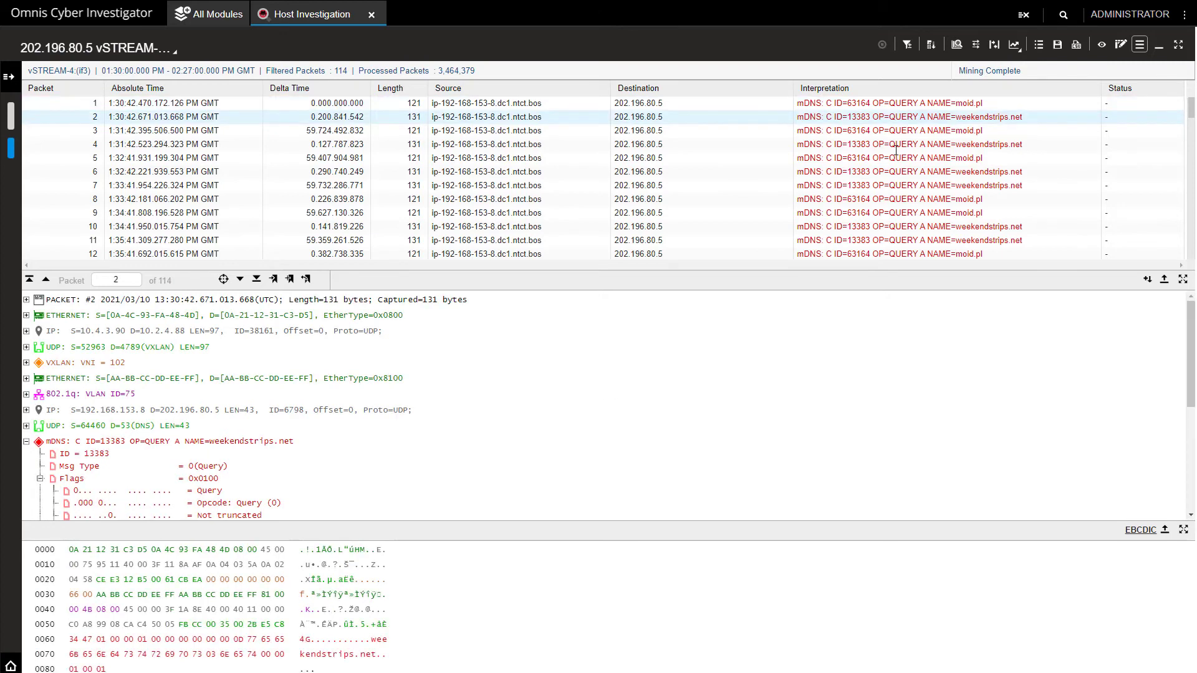
{"action": "scroll", "coordinate": [647, 427], "scroll_direction": "down", "scroll_amount": 3}
{"action": "scroll", "coordinate": [626, 406], "scroll_direction": "down", "scroll_amount": 2}
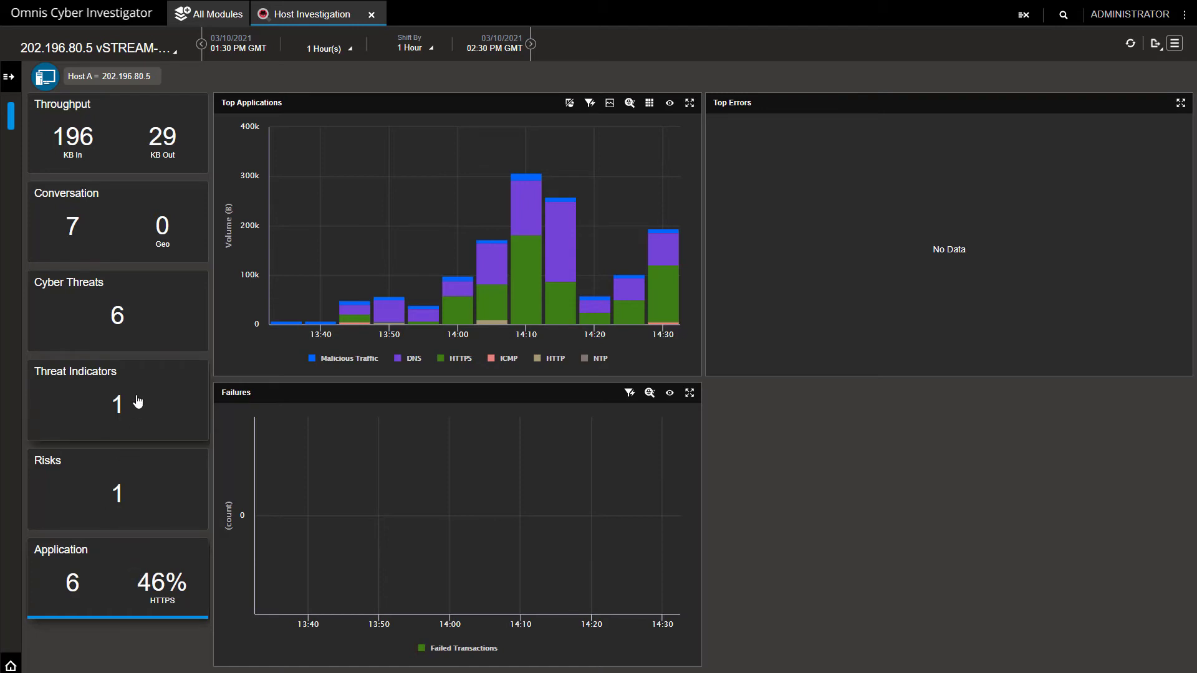
Step: Graph 202.196.80.5's top 50 conversations by total volume from the Conversation tile
{"action": "left_click", "coordinate": [106, 234]}
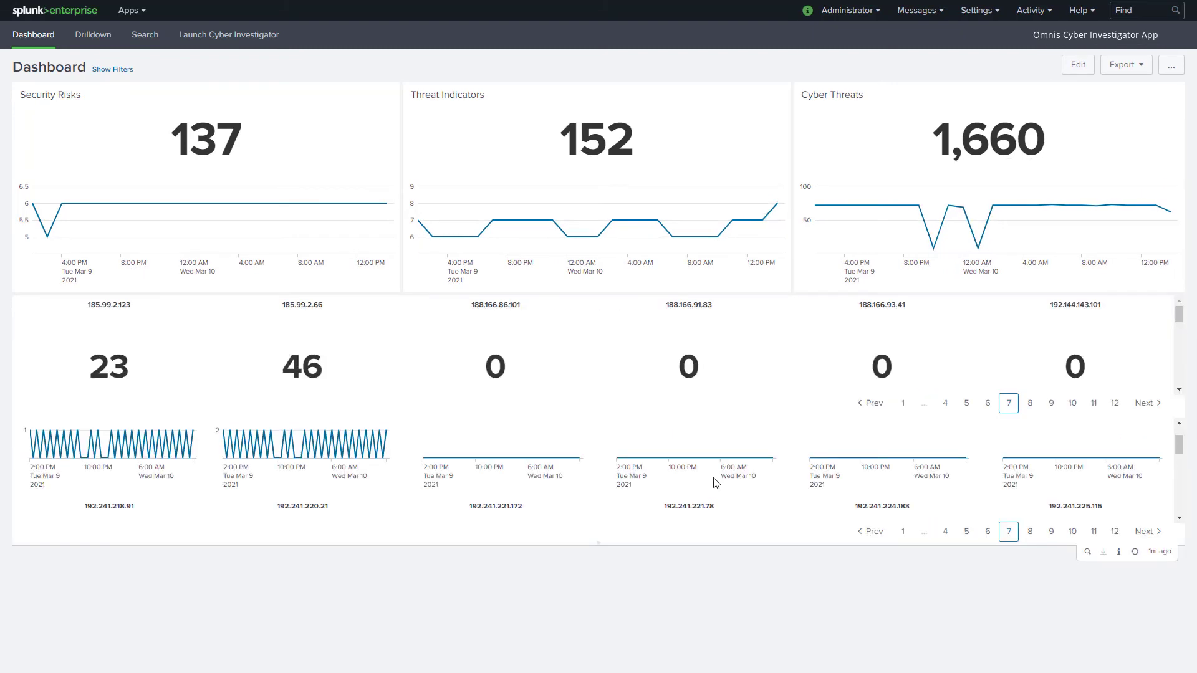
Step: Drill into the 46 cyber threats for 185.99.2.66 and open the 14:00:37 event in Omnis
{"action": "mouse_move", "coordinate": [638, 475]}
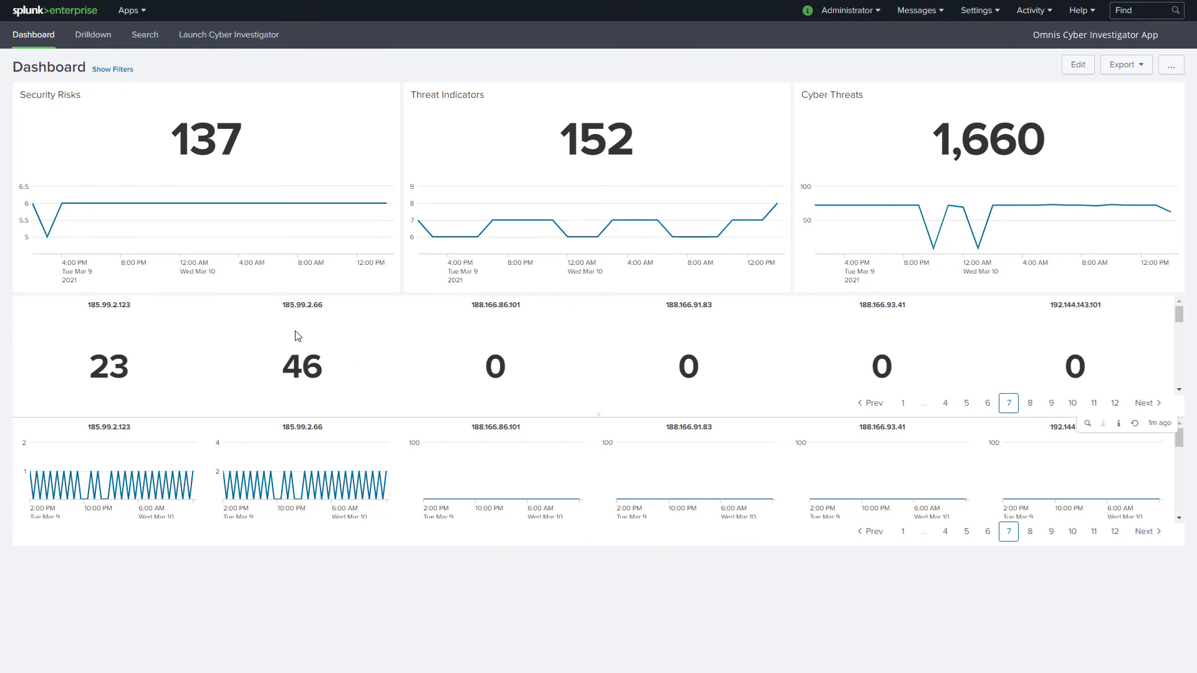
{"action": "left_click", "coordinate": [311, 369]}
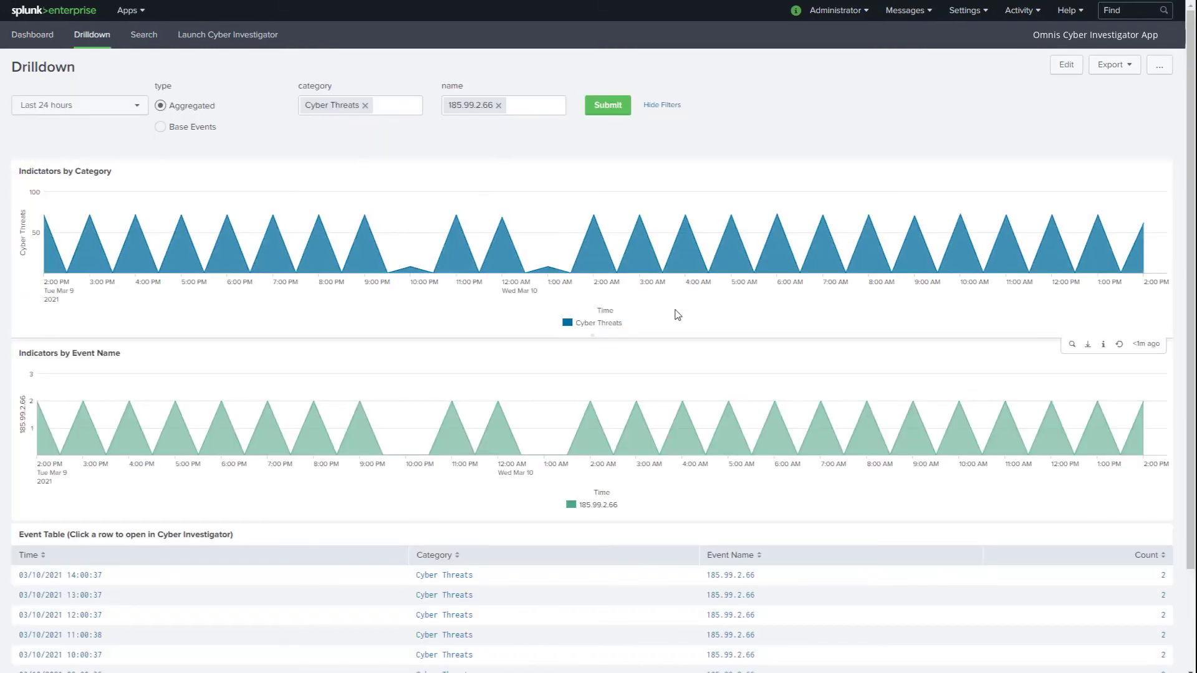
{"action": "scroll", "coordinate": [695, 499], "scroll_direction": "down", "scroll_amount": 1}
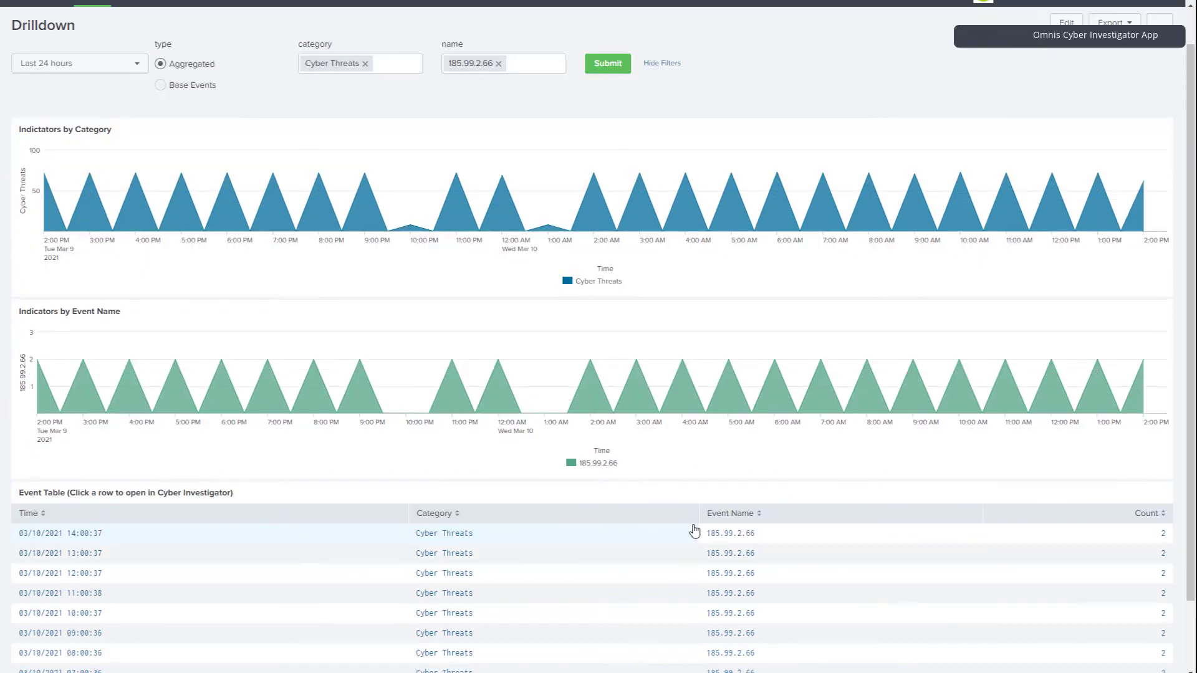
{"action": "scroll", "coordinate": [694, 530], "scroll_direction": "down", "scroll_amount": 2}
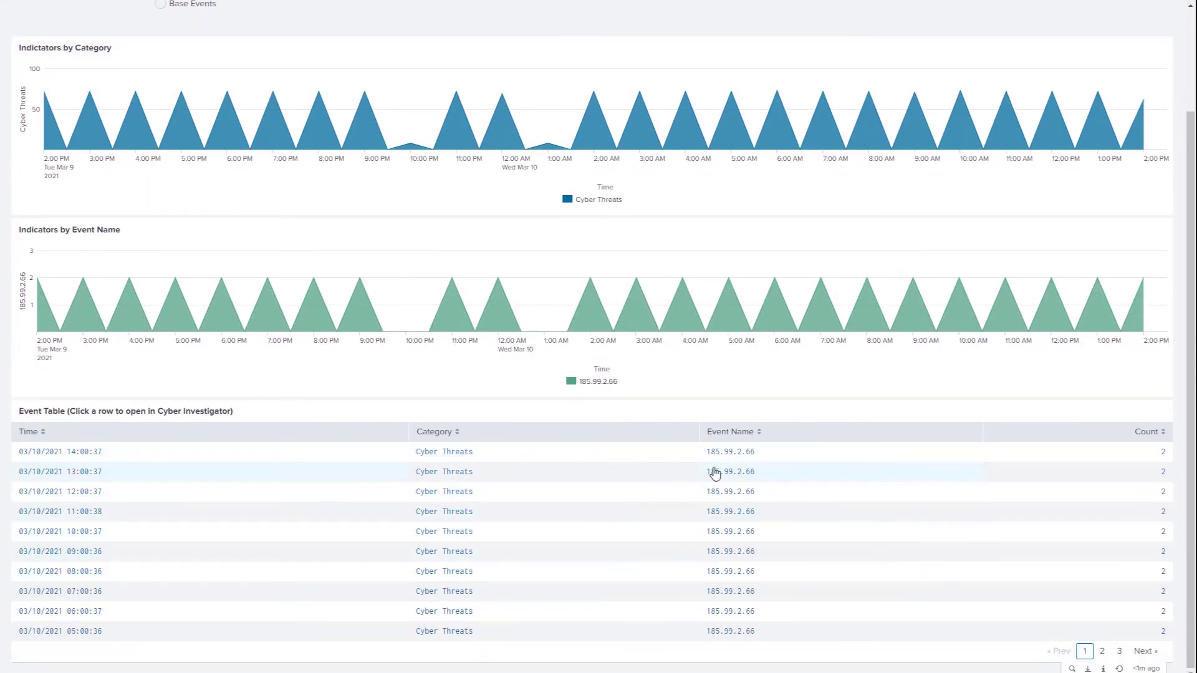
{"action": "left_click", "coordinate": [719, 457]}
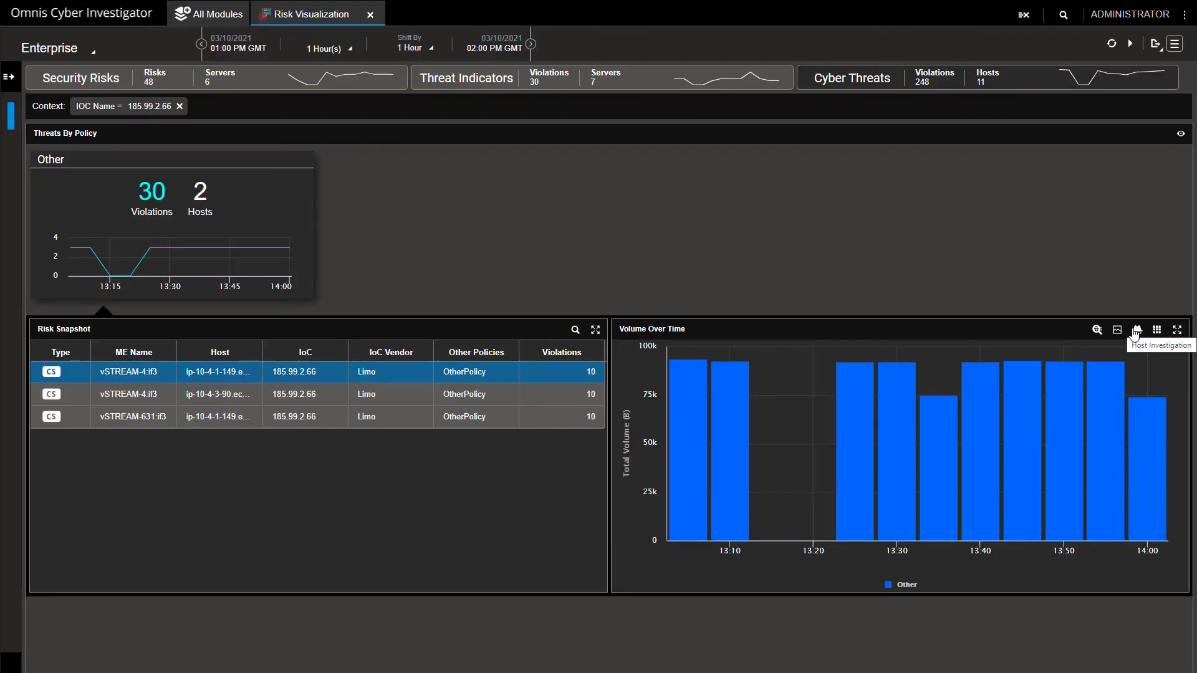
Step: Investigate host 185.99.2.66, inspect its ip-10-4-1-149 packets, and expand the graph to all neighbours
{"action": "left_click", "coordinate": [1137, 331]}
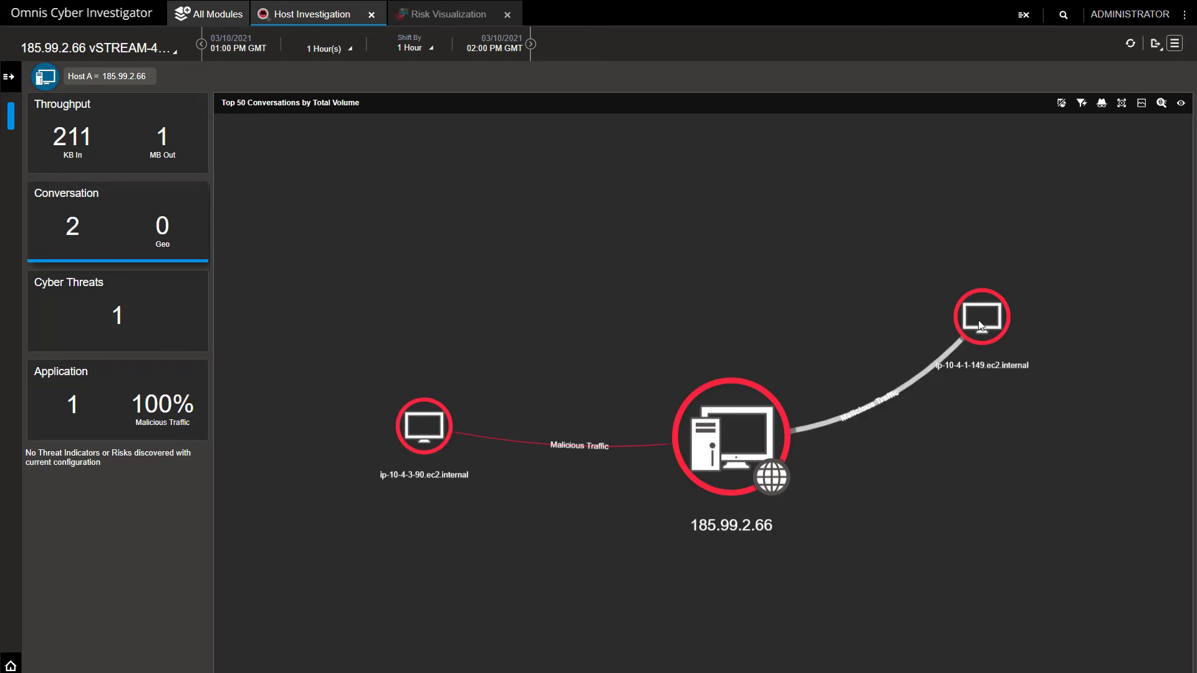
{"action": "left_click", "coordinate": [968, 365]}
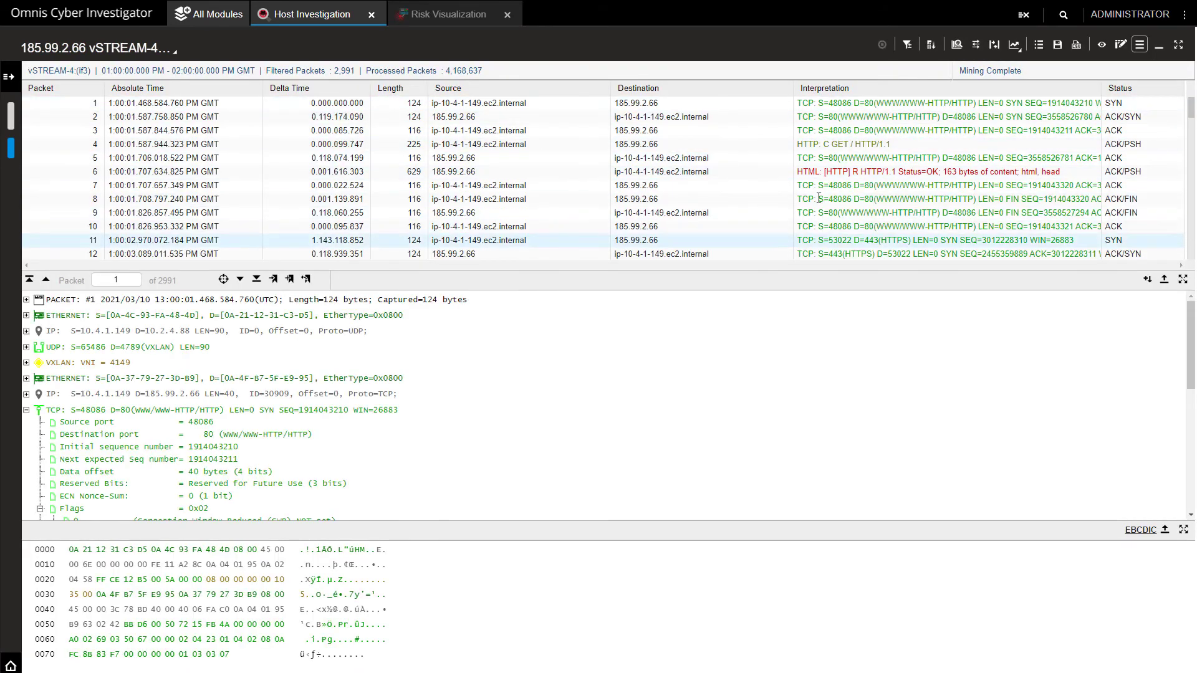
{"action": "scroll", "coordinate": [817, 200], "scroll_direction": "down", "scroll_amount": 3}
{"action": "scroll", "coordinate": [816, 206], "scroll_direction": "down", "scroll_amount": 1}
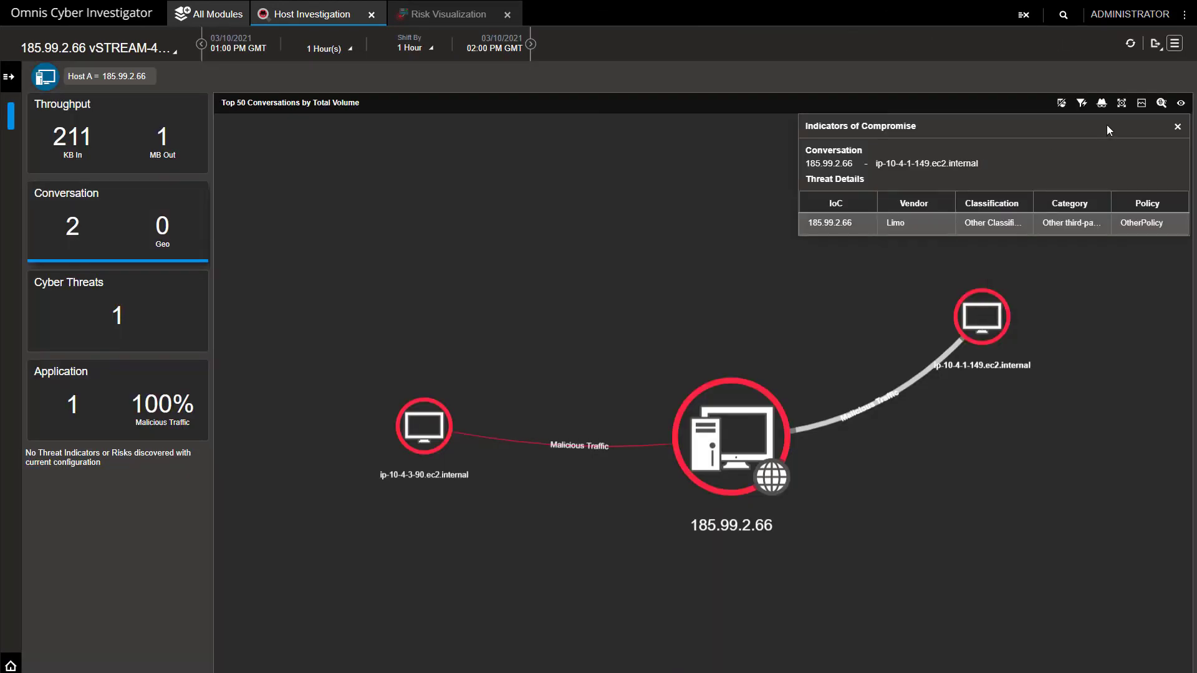
{"action": "left_click", "coordinate": [1120, 107]}
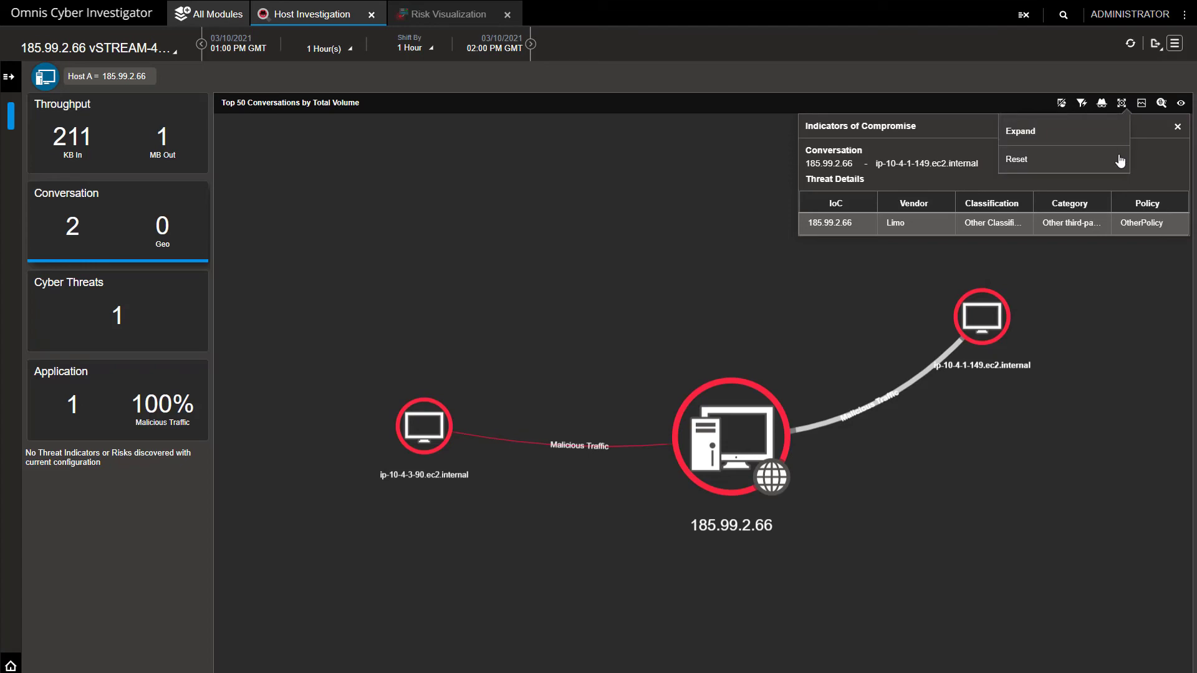
{"action": "left_click", "coordinate": [1045, 132]}
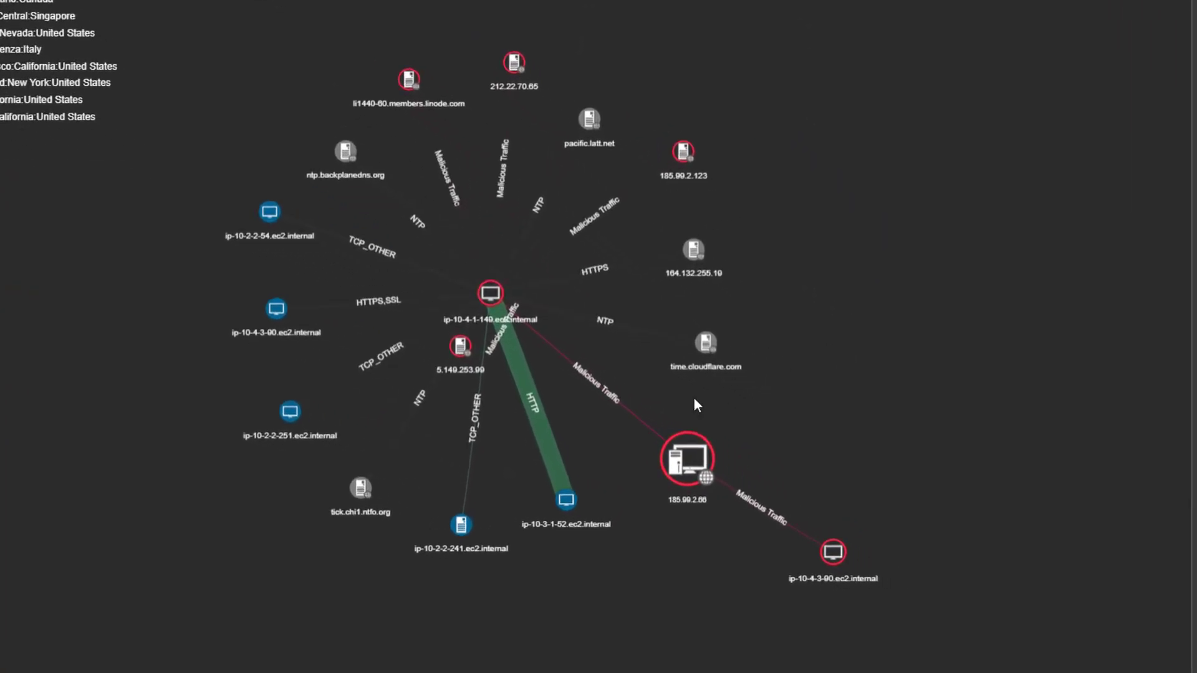
Step: Show the IoC threat details for the malicious 185.99.2.66 to ip-10-4-1-149 conversation
{"action": "left_click", "coordinate": [608, 384]}
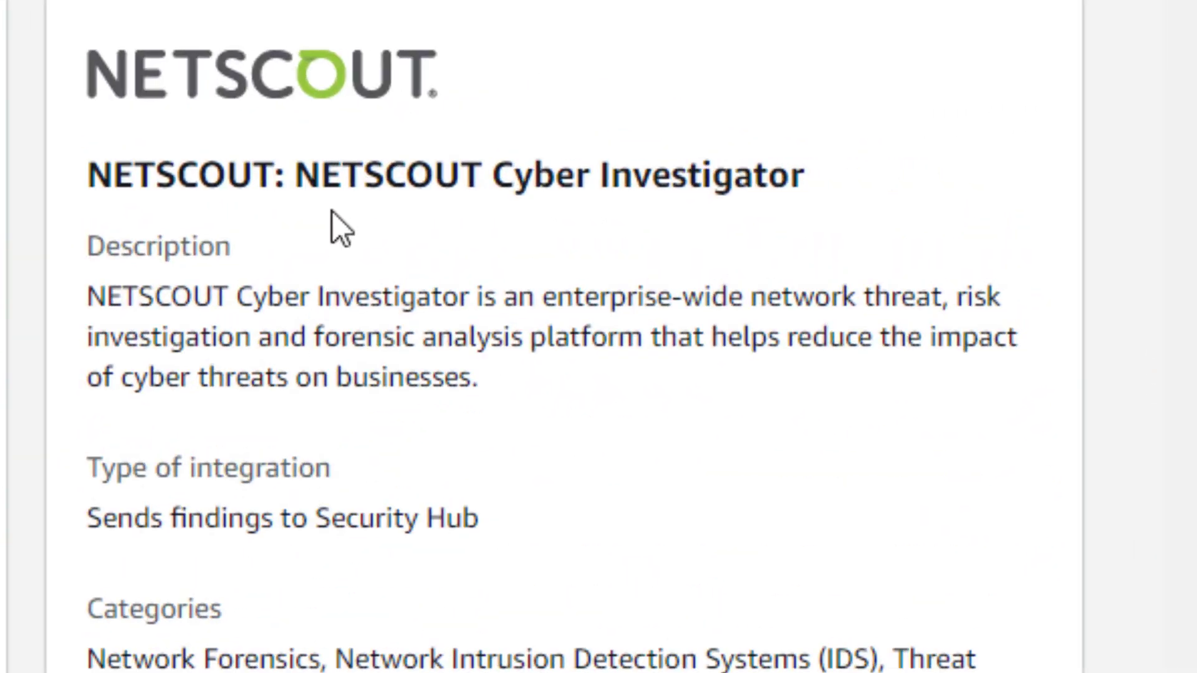
Step: Open the HIGH 5.149.253.99 finding under the IOC by Type insight's TTPs/Collection/Cyber Threats
{"action": "scroll", "coordinate": [332, 211], "scroll_direction": "down", "scroll_amount": 7}
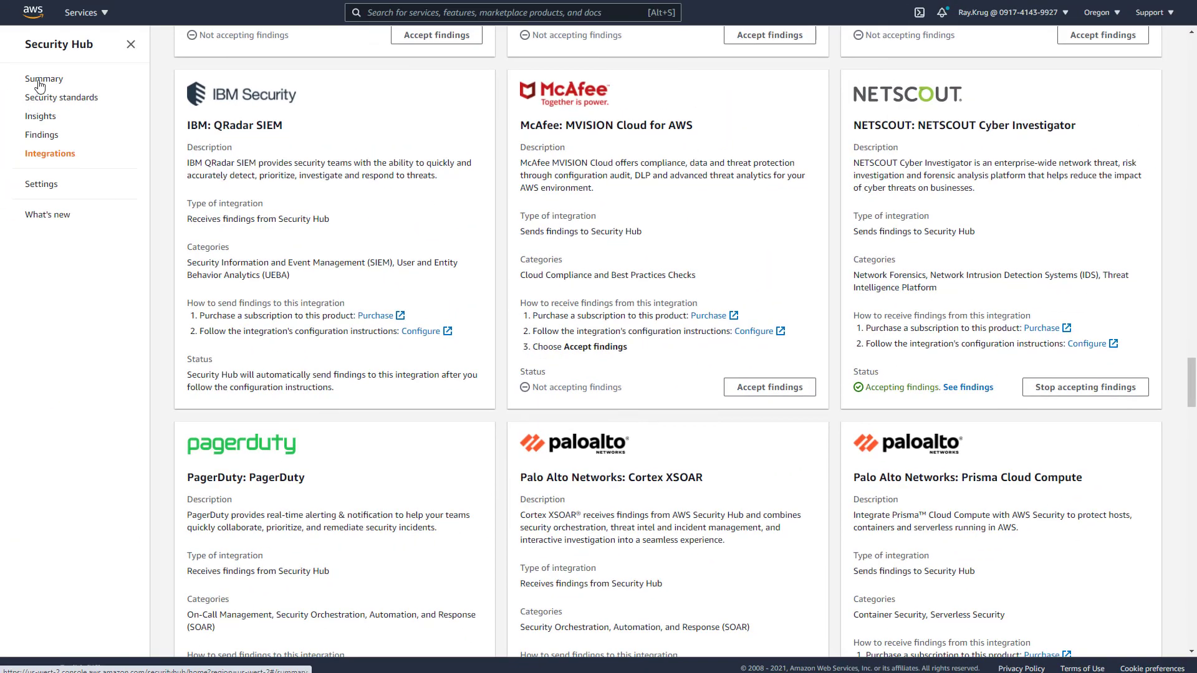
{"action": "left_click", "coordinate": [40, 86]}
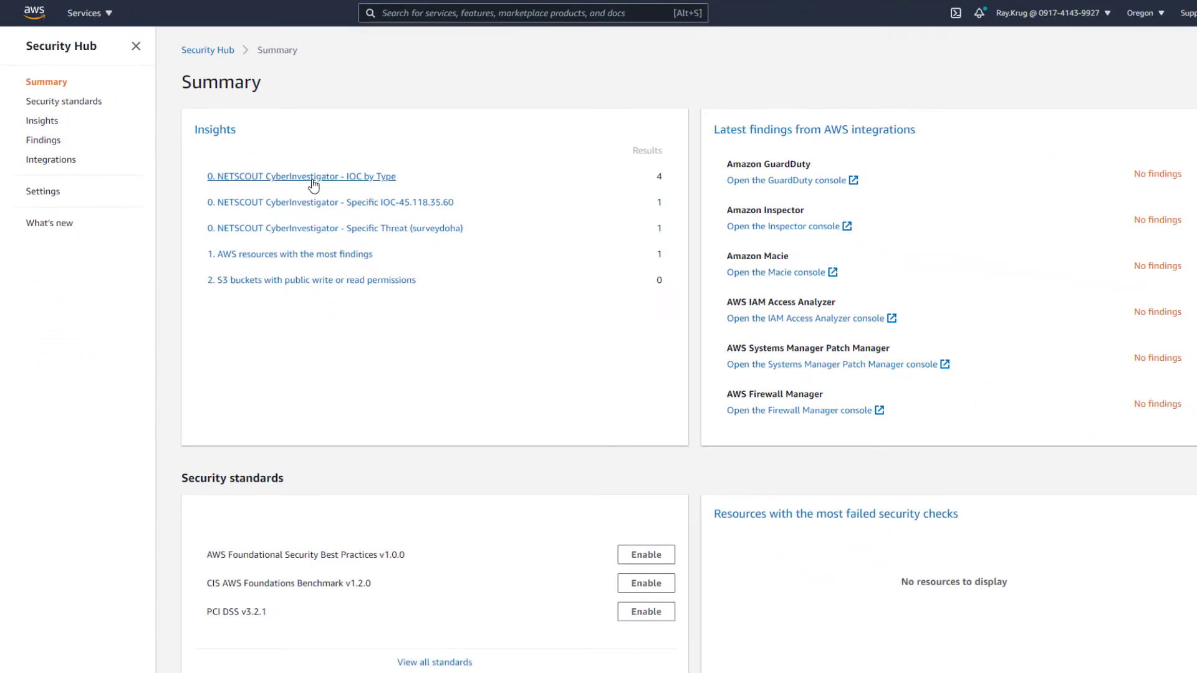
{"action": "left_click", "coordinate": [516, 305]}
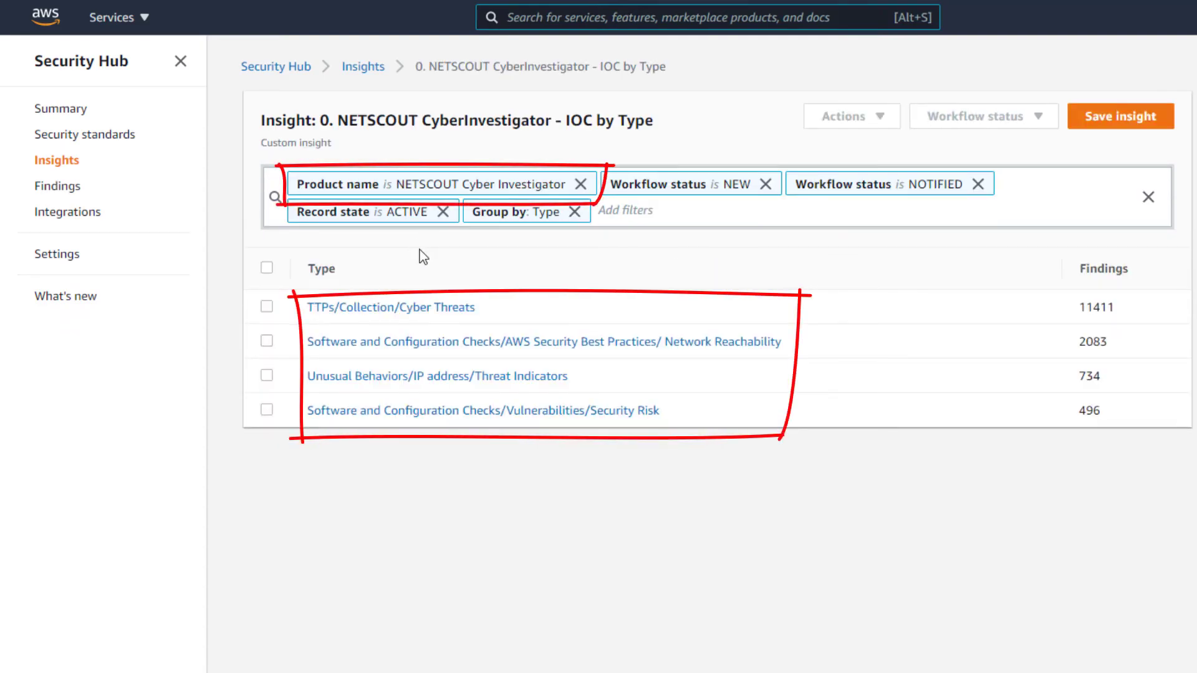
{"action": "left_click", "coordinate": [431, 308]}
{"action": "scroll", "coordinate": [814, 519], "scroll_direction": "down", "scroll_amount": 10}
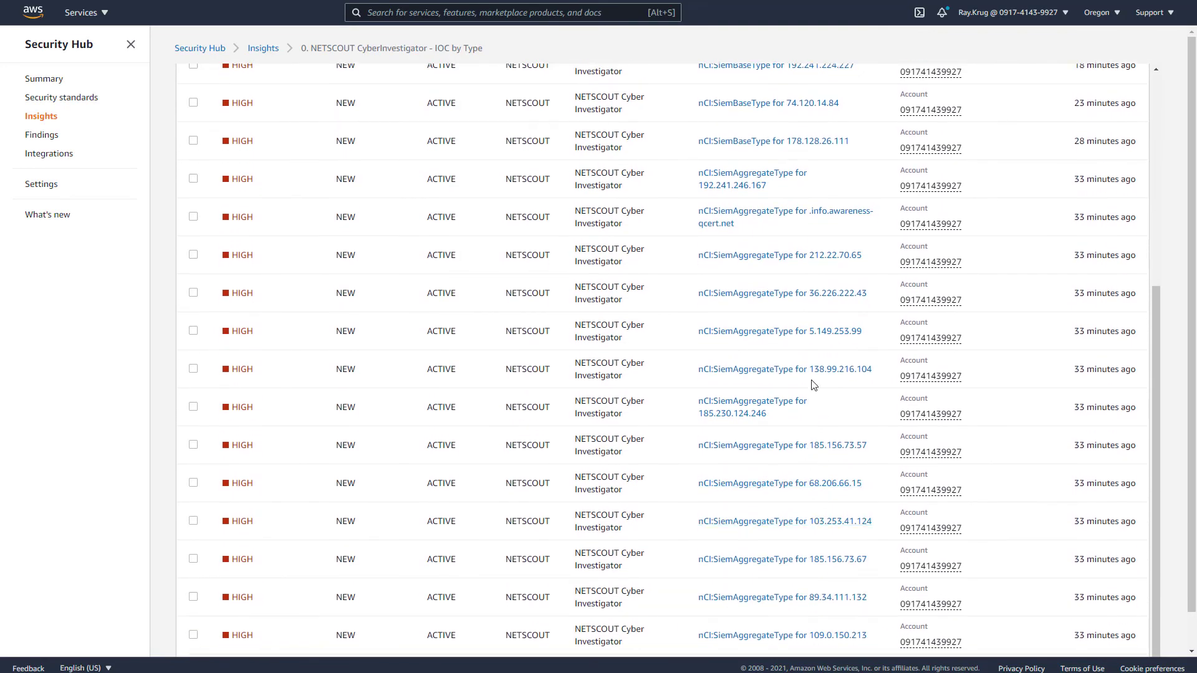
{"action": "left_click", "coordinate": [823, 331]}
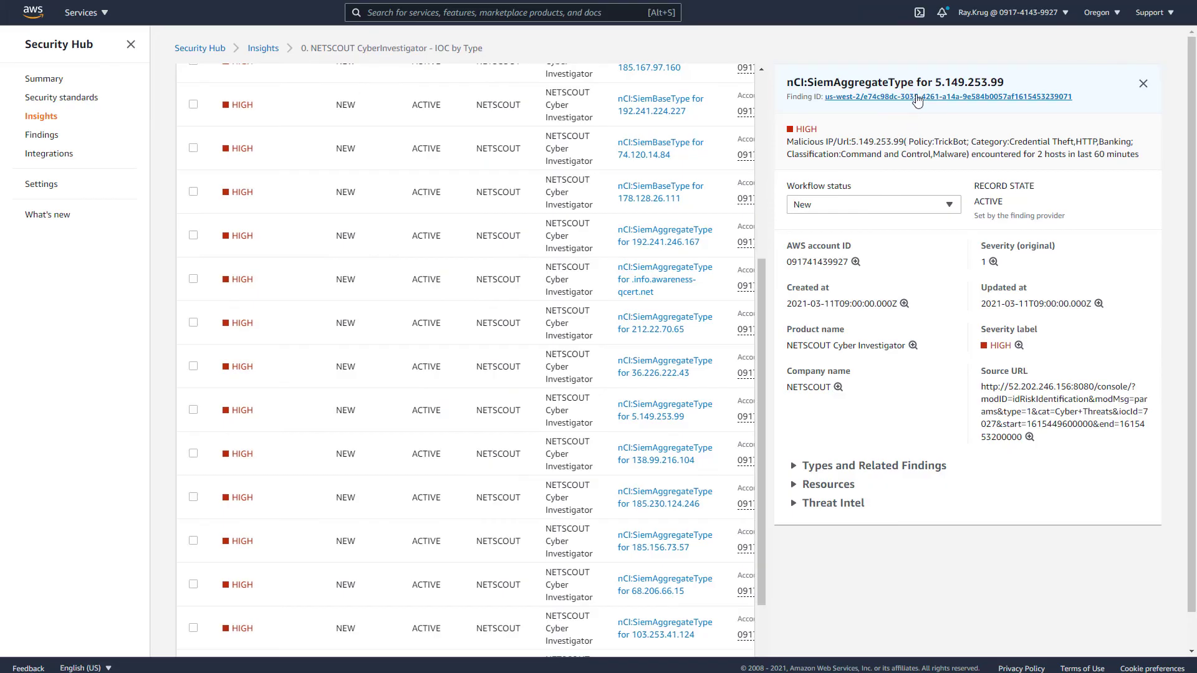
Step: Open the finding's JSON and select its SourceUrl value
{"action": "left_click", "coordinate": [916, 98]}
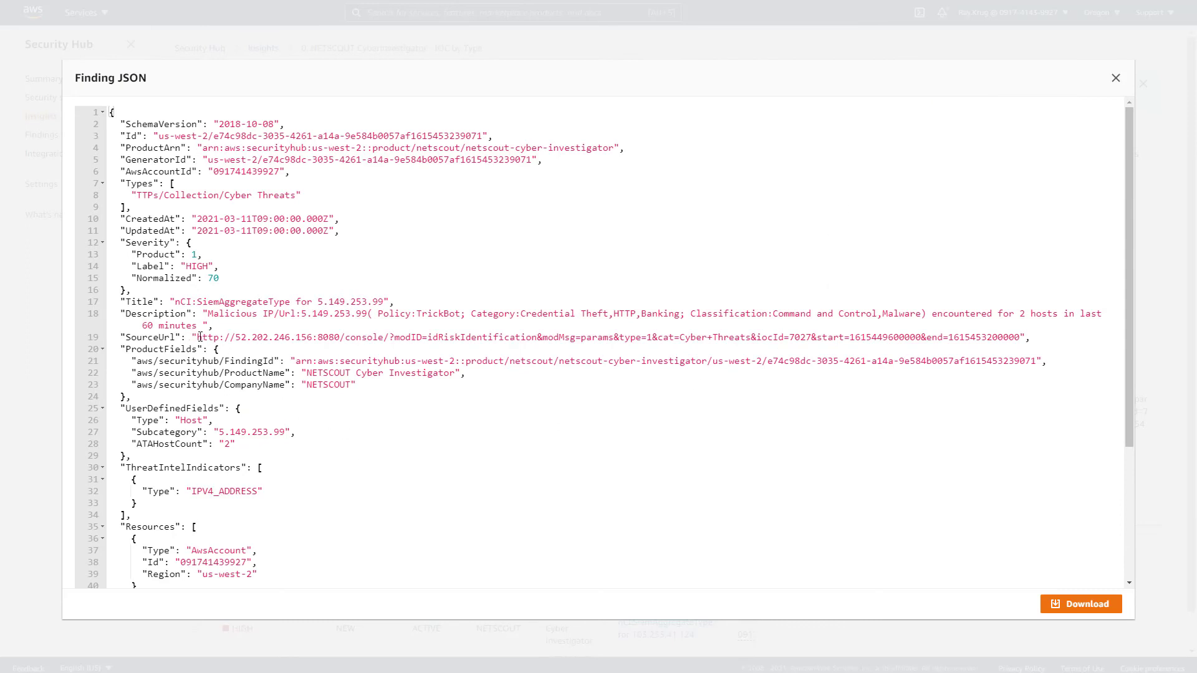
{"action": "left_click_drag", "start_coordinate": [199, 337], "coordinate": [1021, 338]}
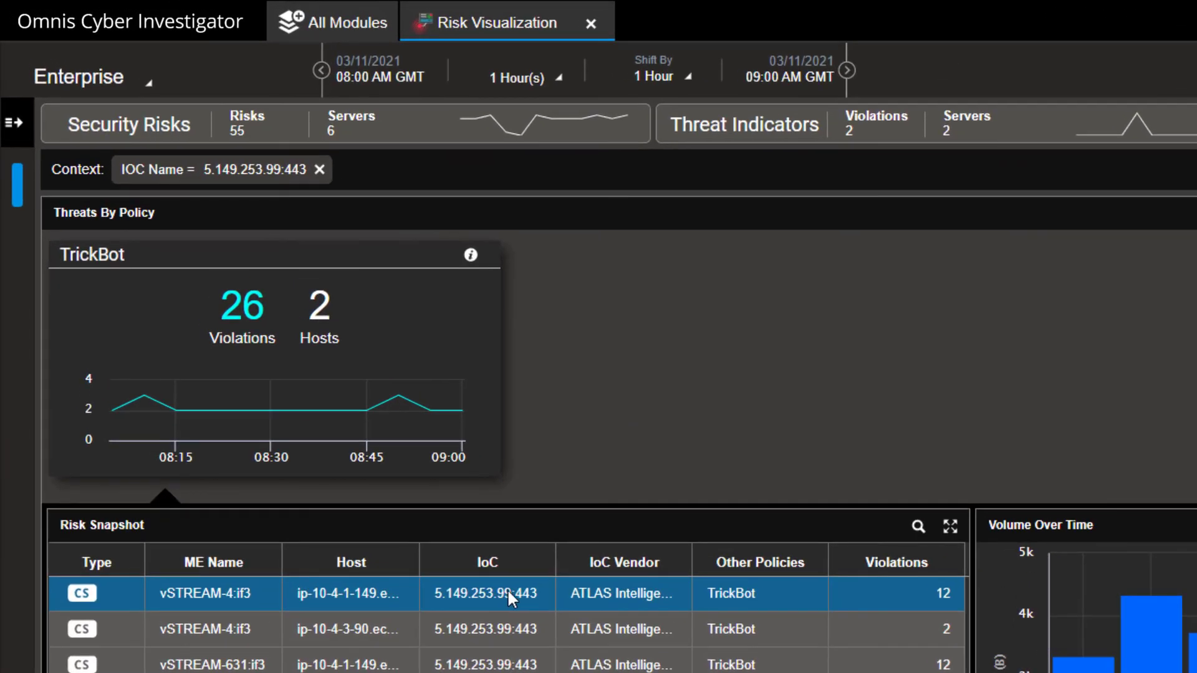
Step: Investigate host 10.4.1.149 and view the TrickBot indicator details for its 5.149.253.99 conversation
{"action": "double_click", "coordinate": [758, 586]}
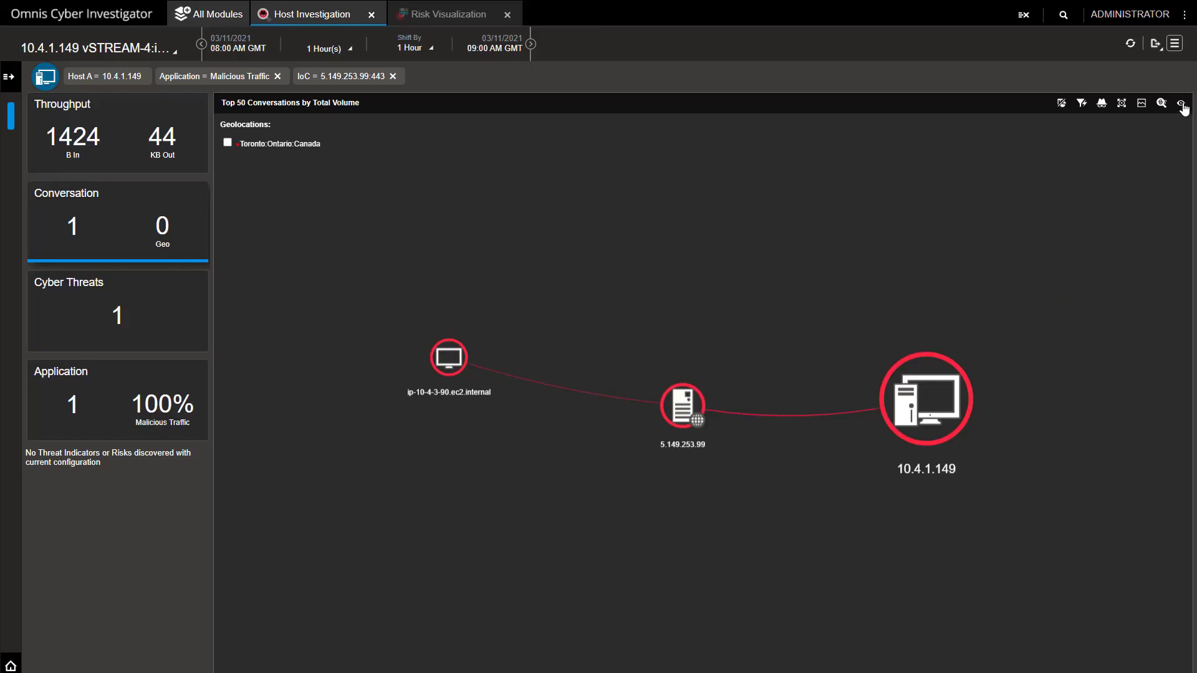
{"action": "left_click", "coordinate": [933, 412]}
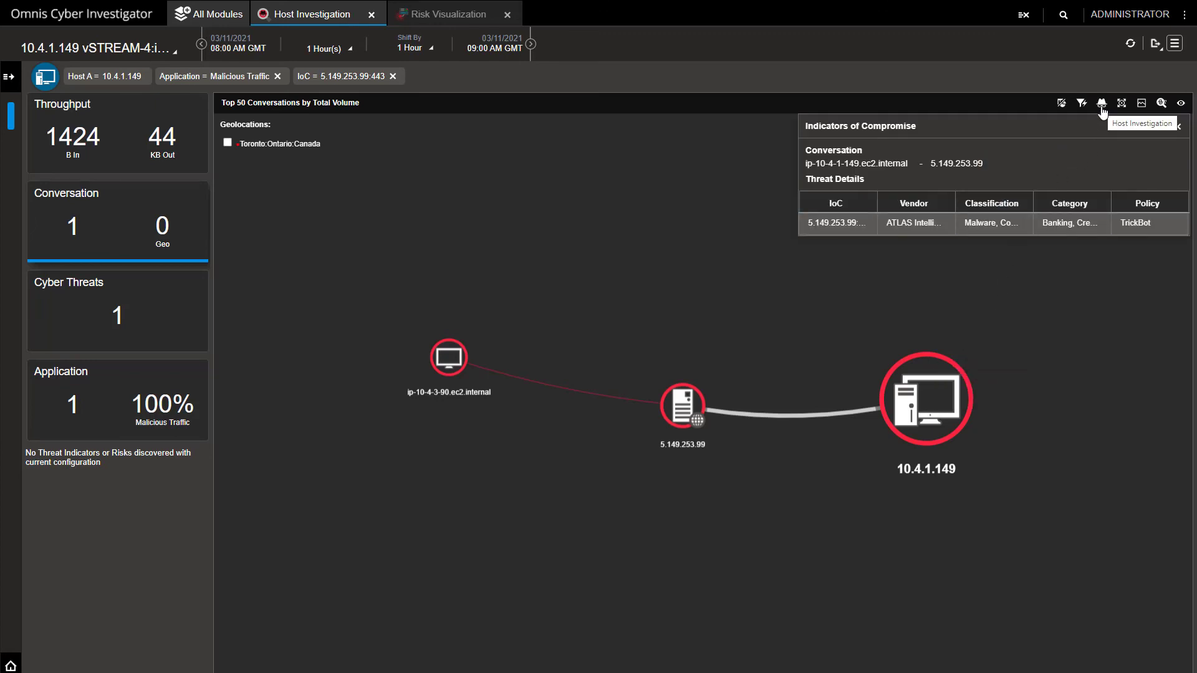
{"action": "left_click", "coordinate": [1121, 107]}
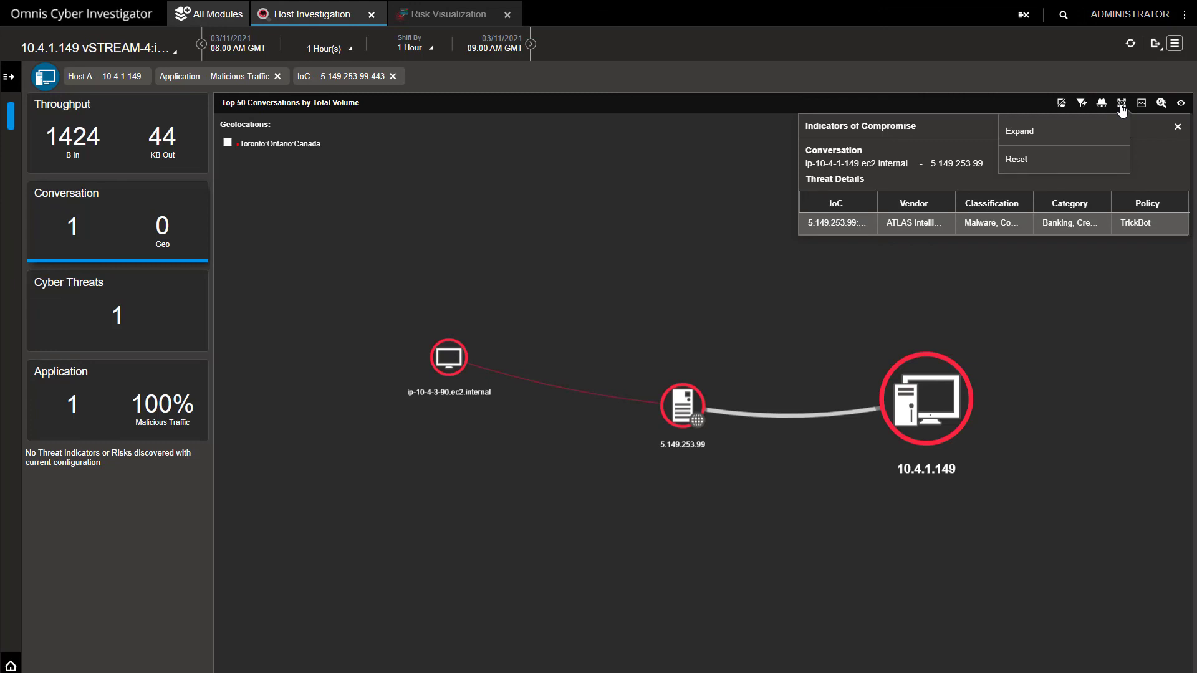
Step: Reset the 10.4.1.149 graph to show all 16 conversations, bringing the top ip-10-4-3-90 node into view
{"action": "left_click", "coordinate": [1017, 159]}
{"action": "left_click_drag", "start_coordinate": [983, 251], "coordinate": [975, 177]}
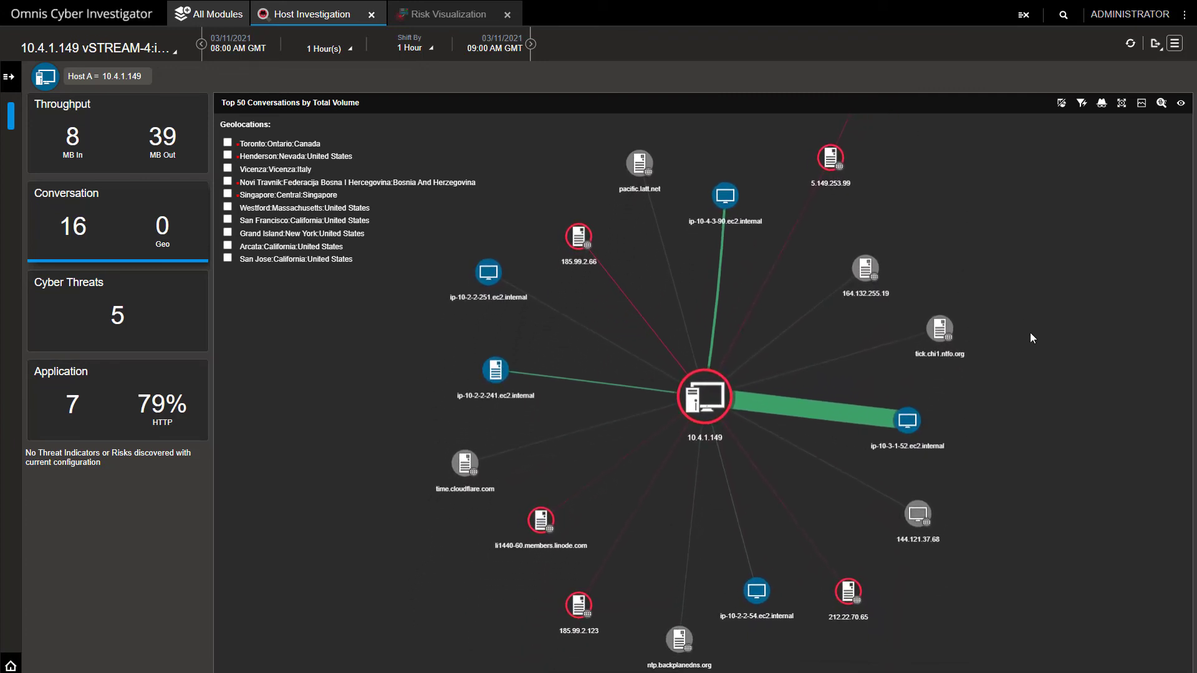